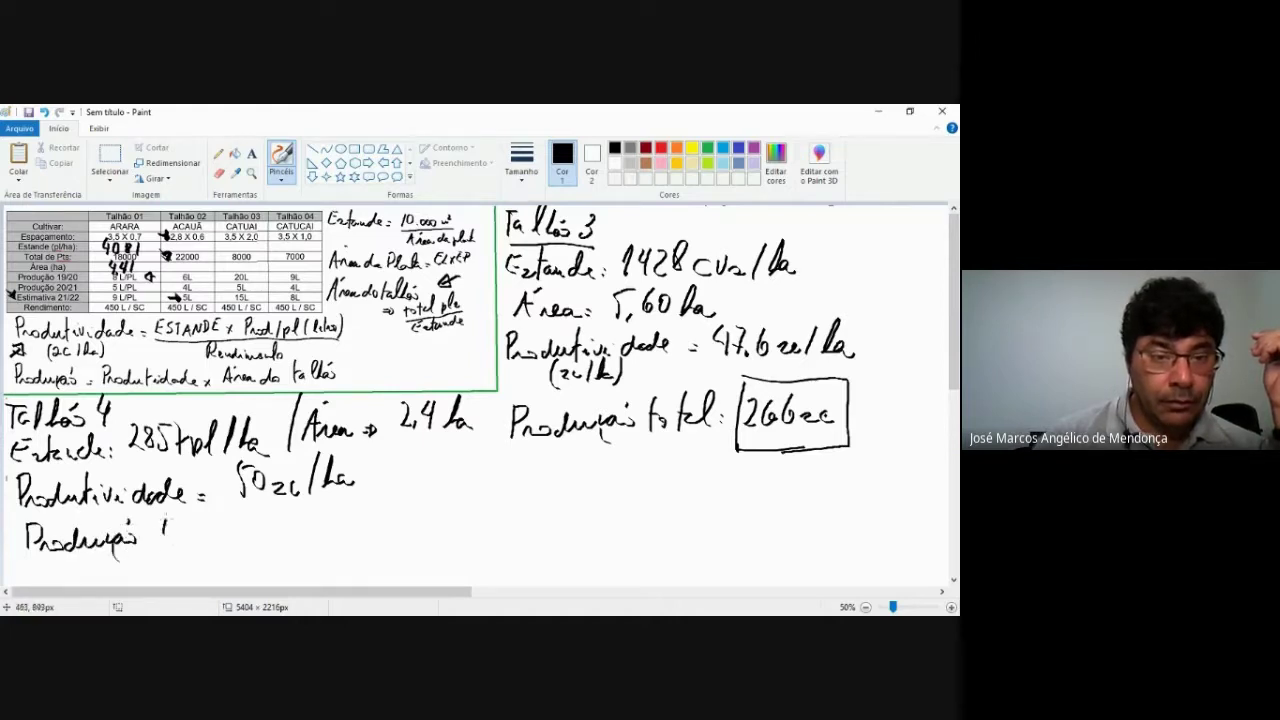
# Complete the Talhão 4 line by handwriting "total: 120 sc" after "Produção" and draw a box around the 120 sc figure.
pyautogui.click(230, 545)
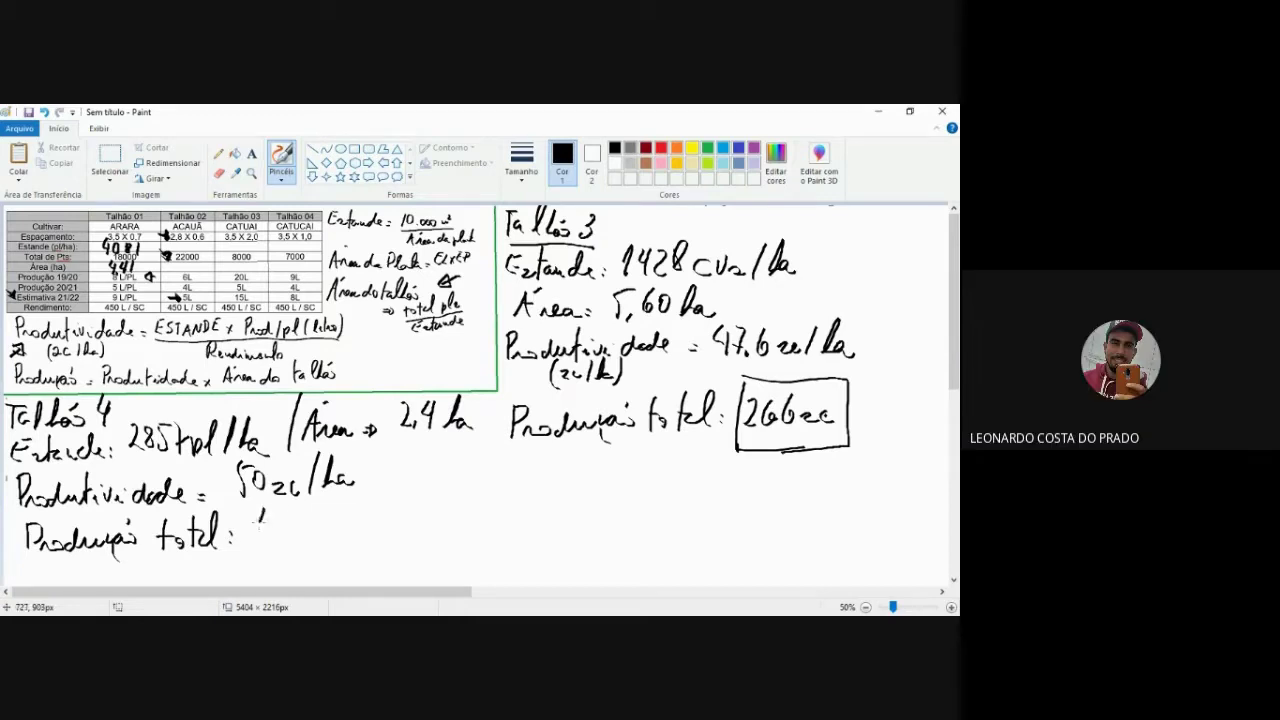
pyautogui.moveTo(290, 514)
pyautogui.mouseDown()
pyautogui.moveTo(302, 538)
pyautogui.moveTo(354, 550)
pyautogui.mouseUp()
pyautogui.moveTo(248, 552)
pyautogui.mouseDown()
pyautogui.moveTo(246, 496)
pyautogui.moveTo(352, 494)
pyautogui.moveTo(357, 540)
pyautogui.mouseUp()
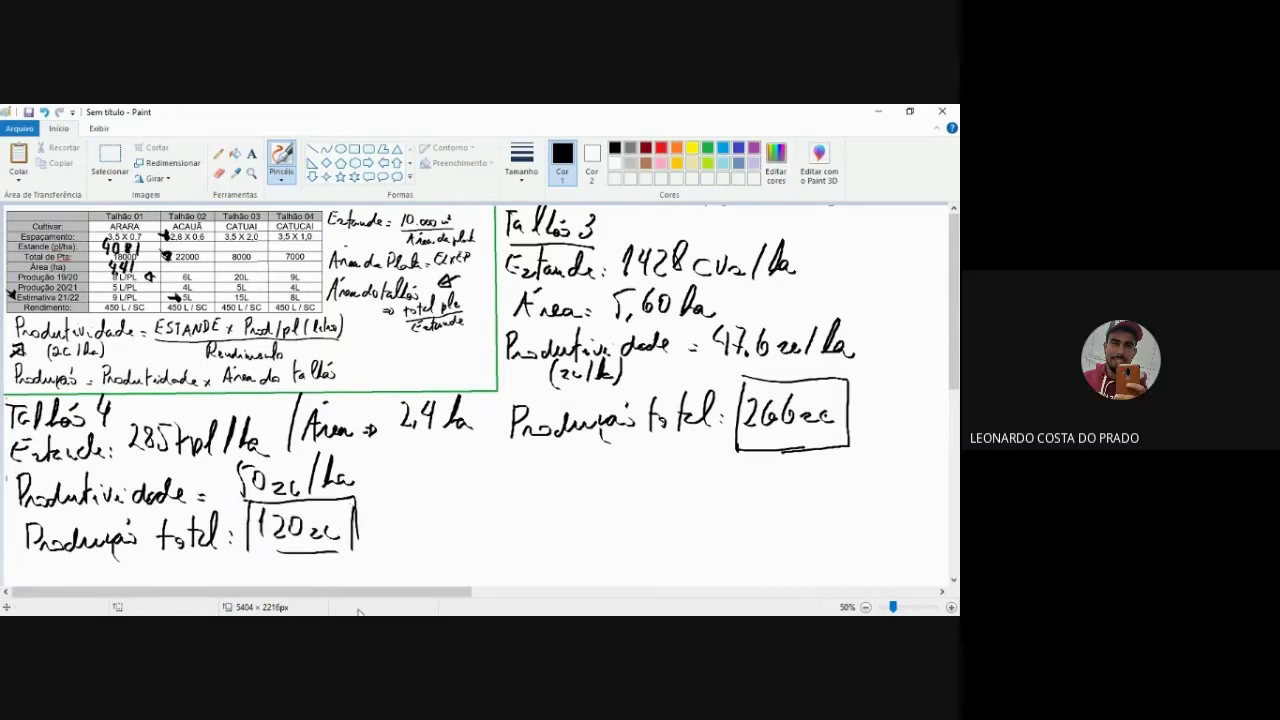
pyautogui.moveTo(246, 550); pyautogui.dragTo(304, 548)
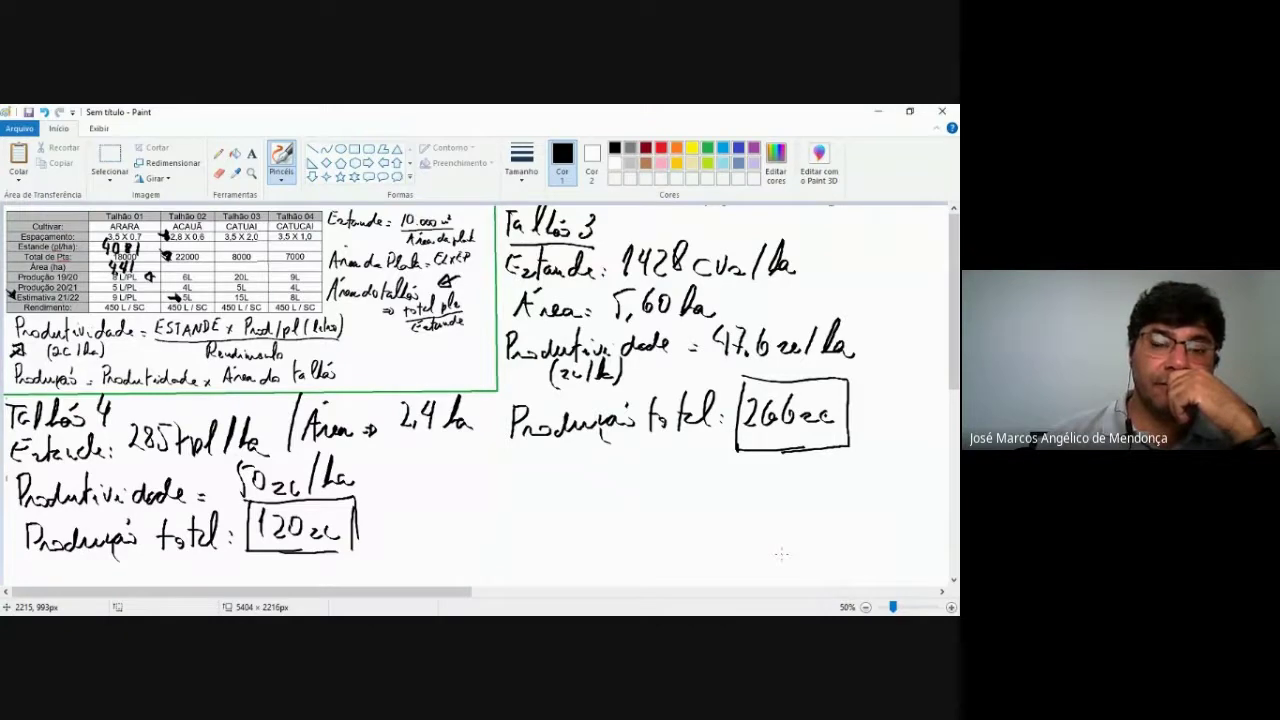
# Switch to the ESTIMATIVA DE SAFRA document in Word and enter 81,6 and 359 for talhão 01 under ESTIMATIVA 21/22.
pyautogui.click(886, 114)
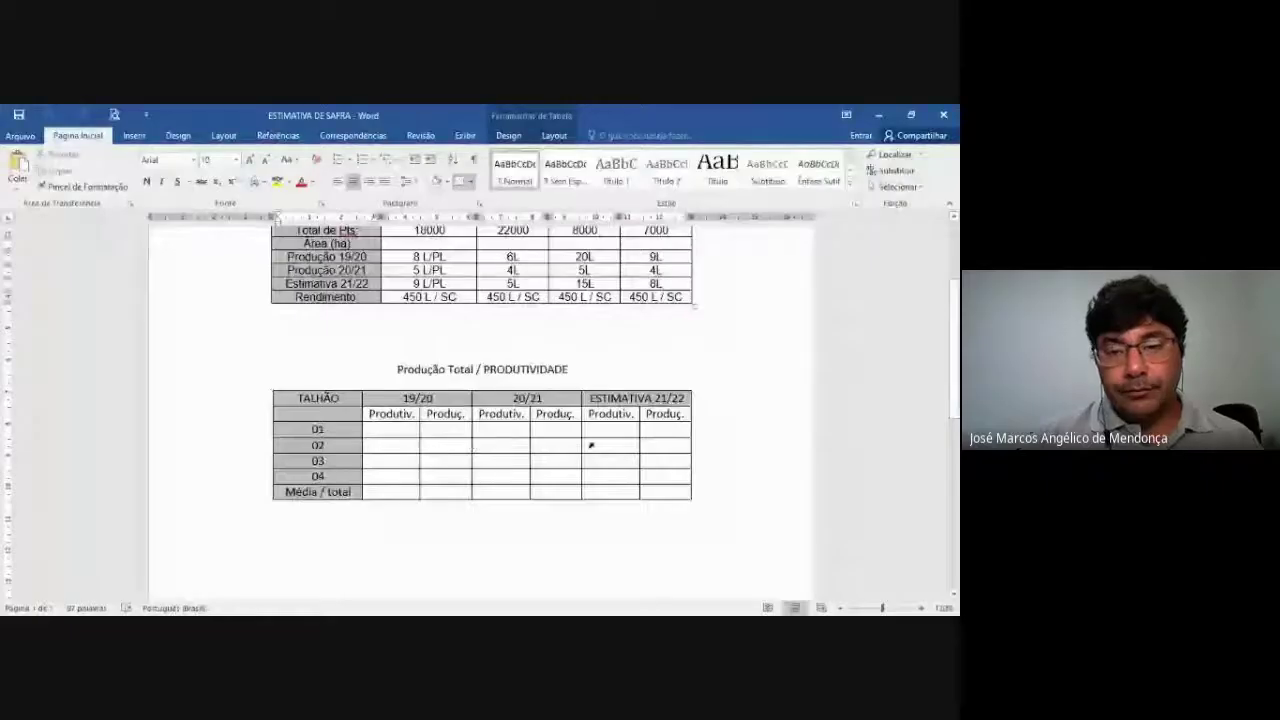
pyautogui.click(620, 434)
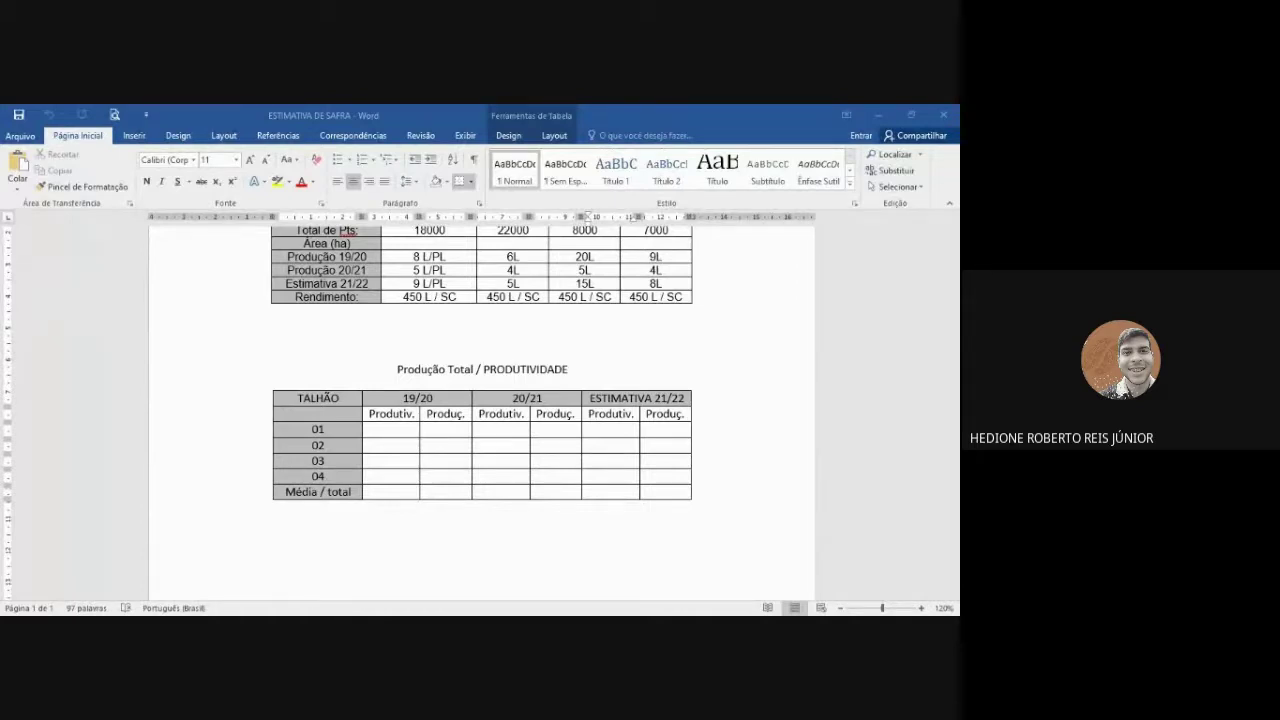
pyautogui.click(605, 432)
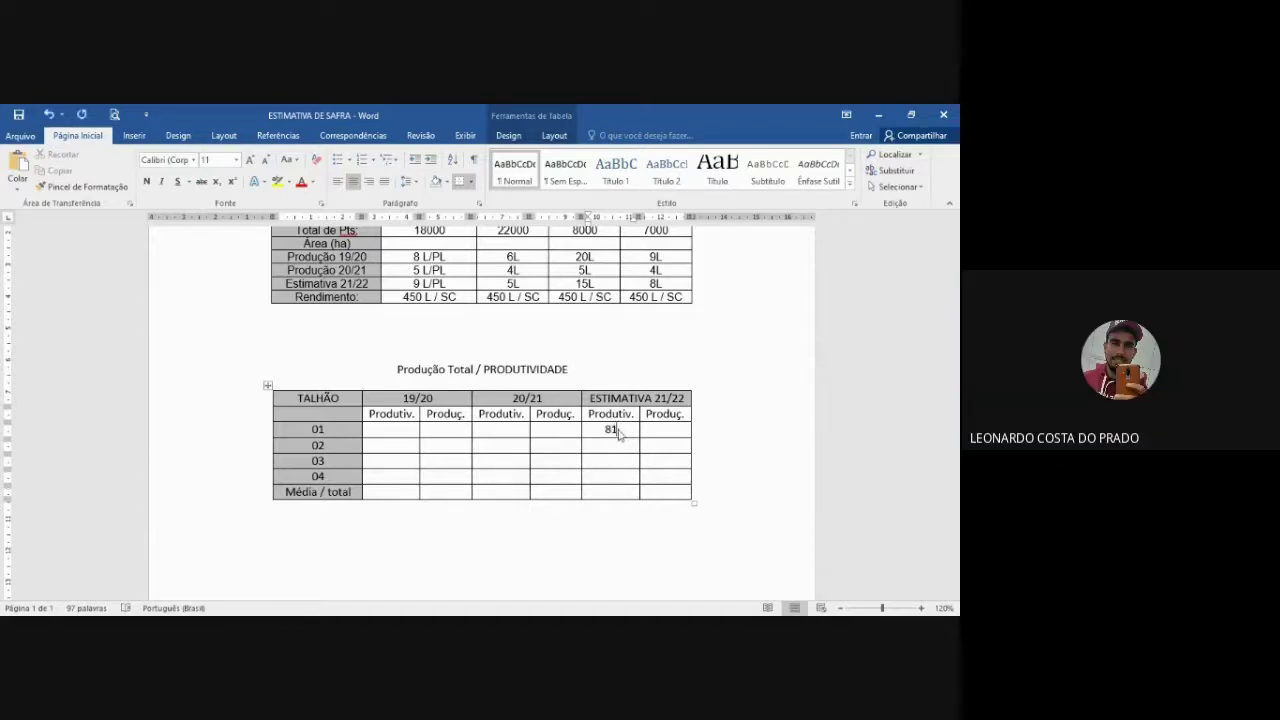
pyautogui.write(',6')
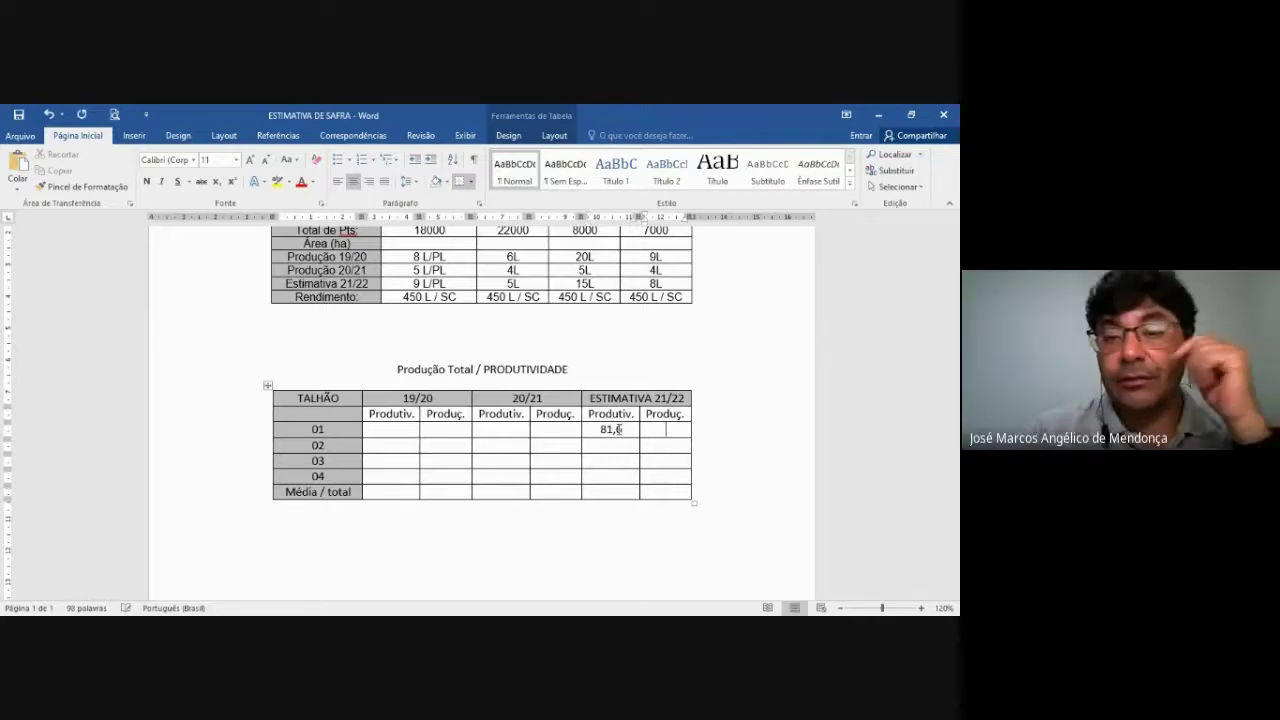
pyautogui.press('Tab')
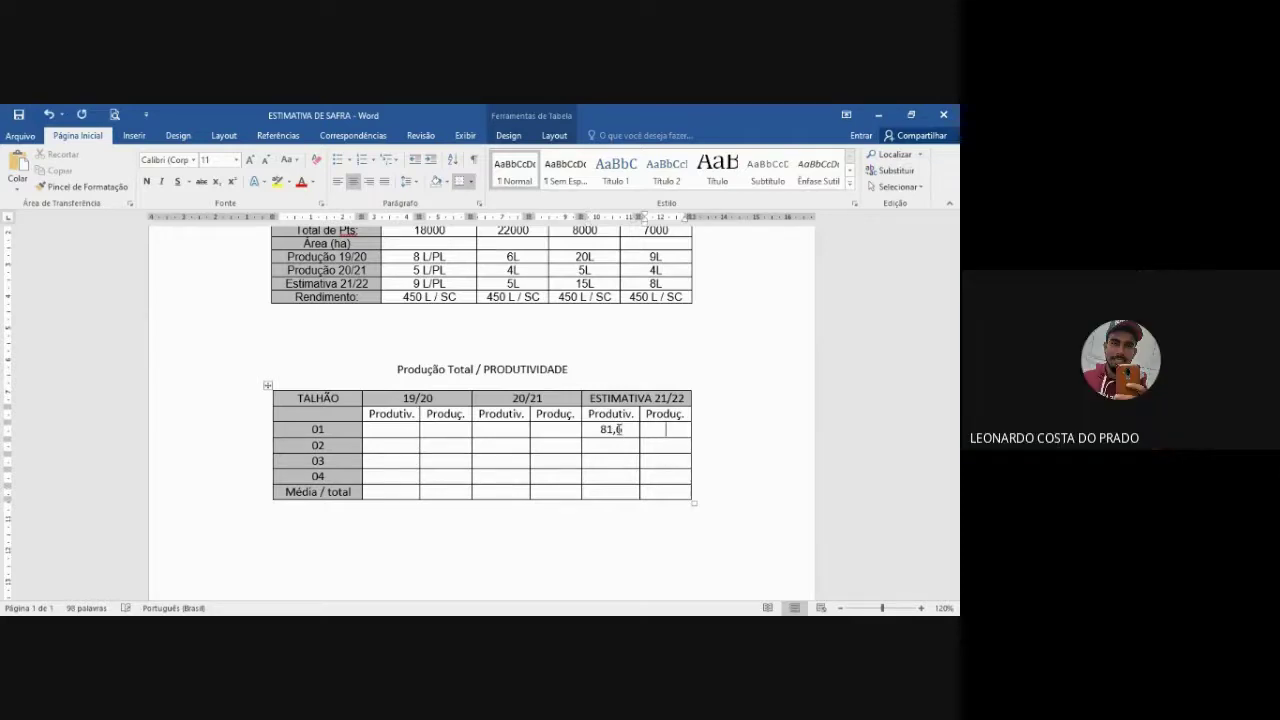
pyautogui.write('359')
# Enter talhão 02's ESTIMATIVA 21/22 figures: productivity 66 and production 244.
pyautogui.press('Down')
pyautogui.press('Left')
pyautogui.write('66')
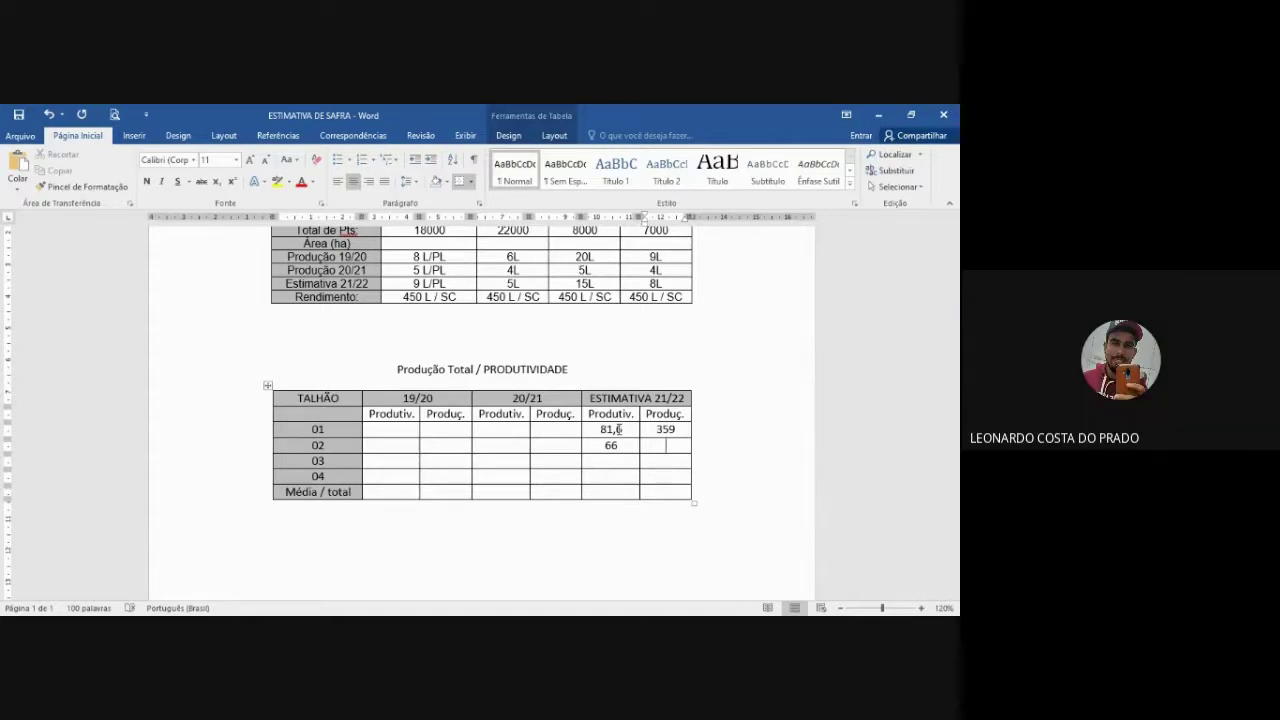
pyautogui.write('244')
# Enter talhão 03's ESTIMATIVA 21/22 figures: productivity 47,6 and production 266.
pyautogui.press('Down')
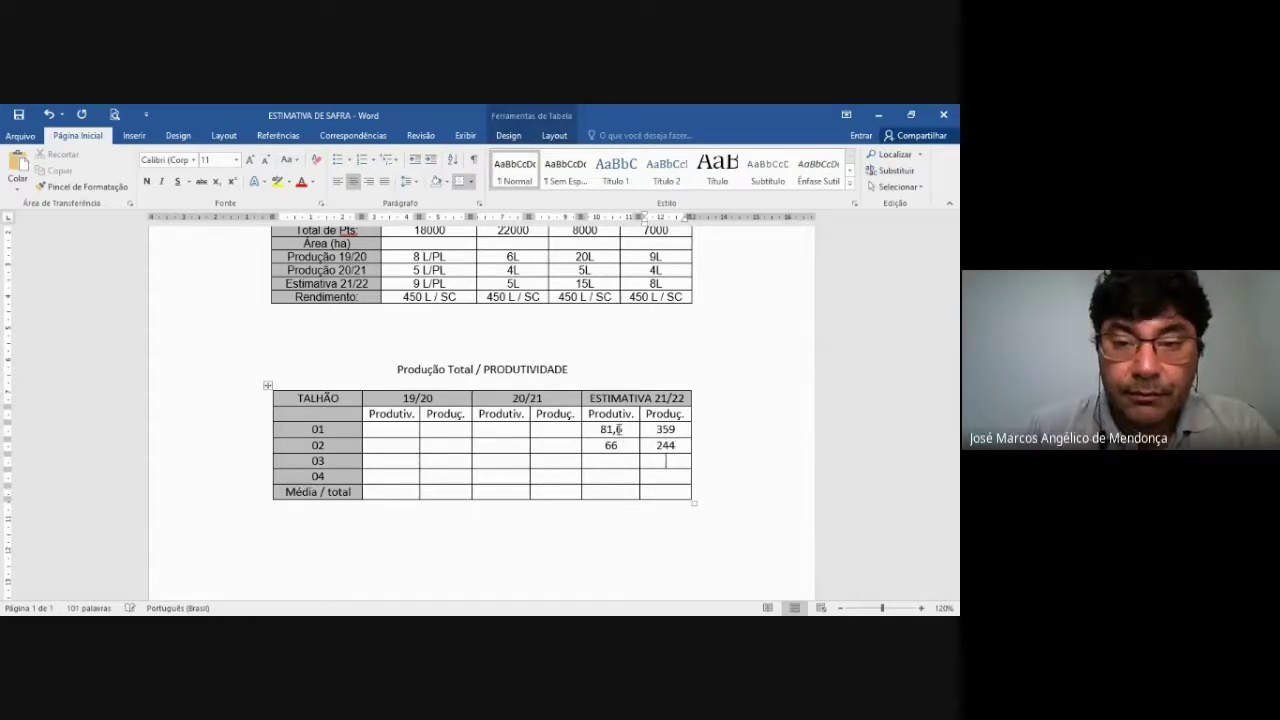
pyautogui.click(619, 429)
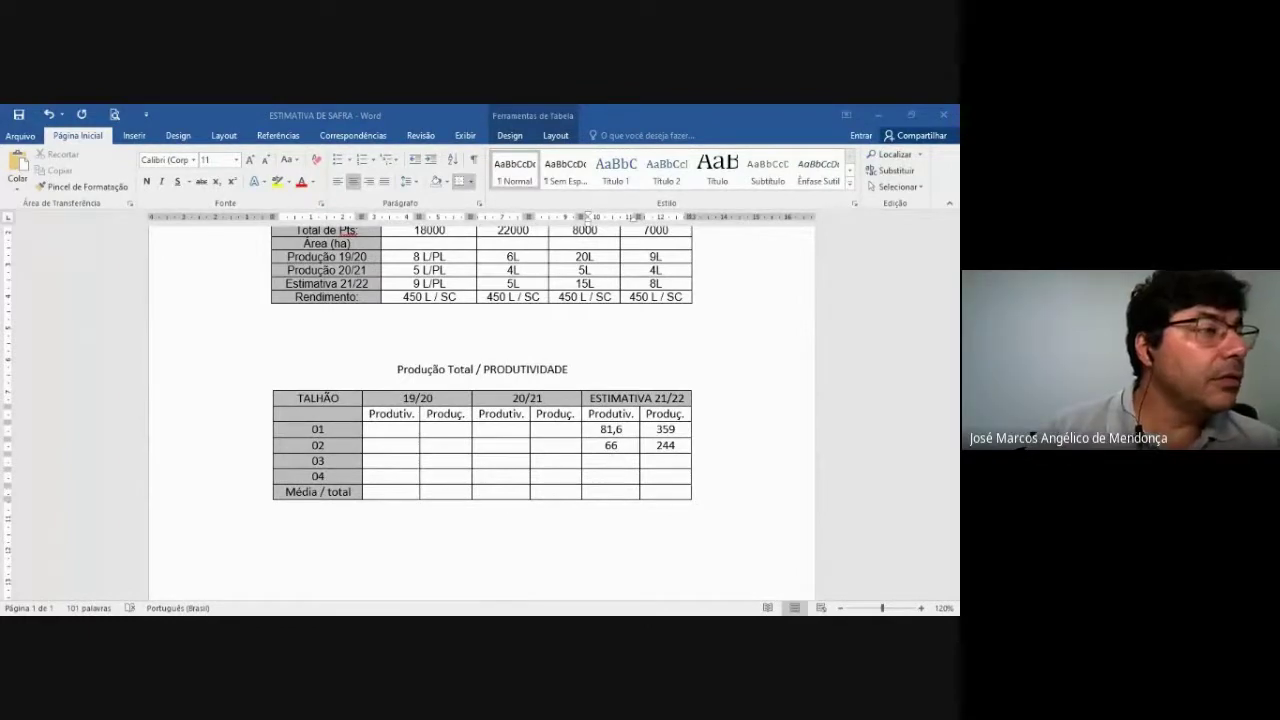
pyautogui.click(624, 463)
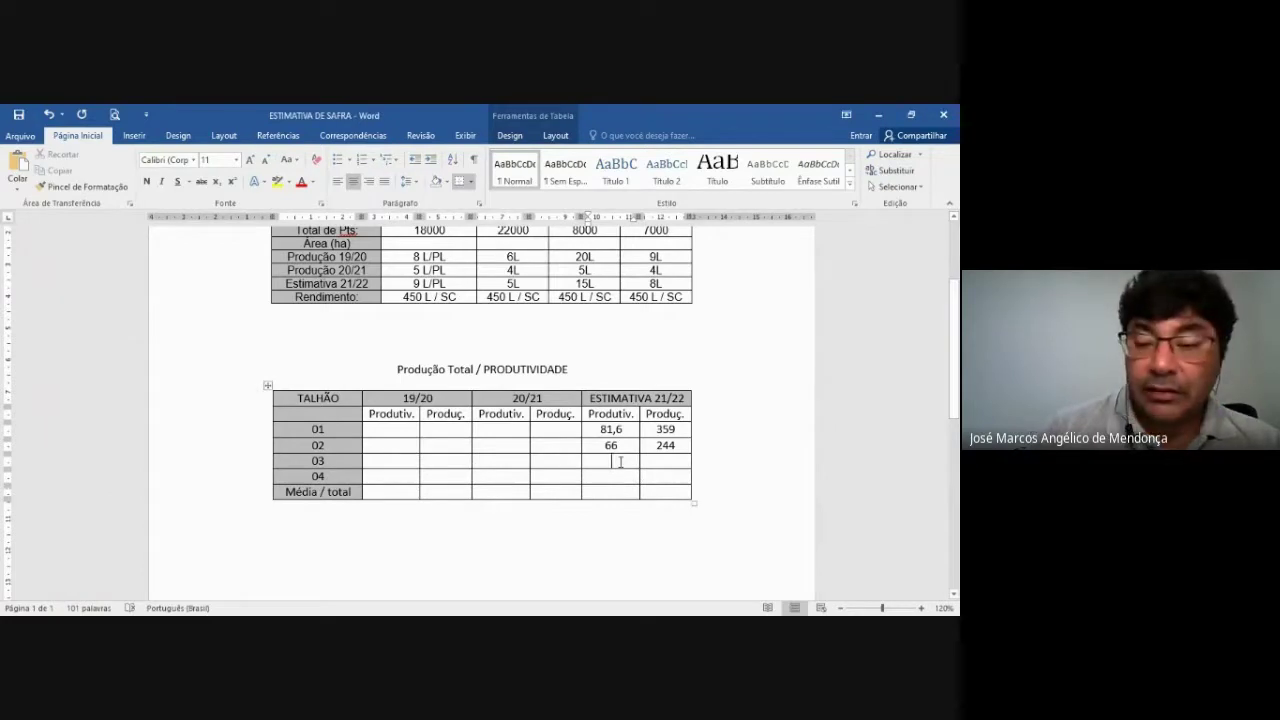
pyautogui.write('47,6')
pyautogui.press('Tab')
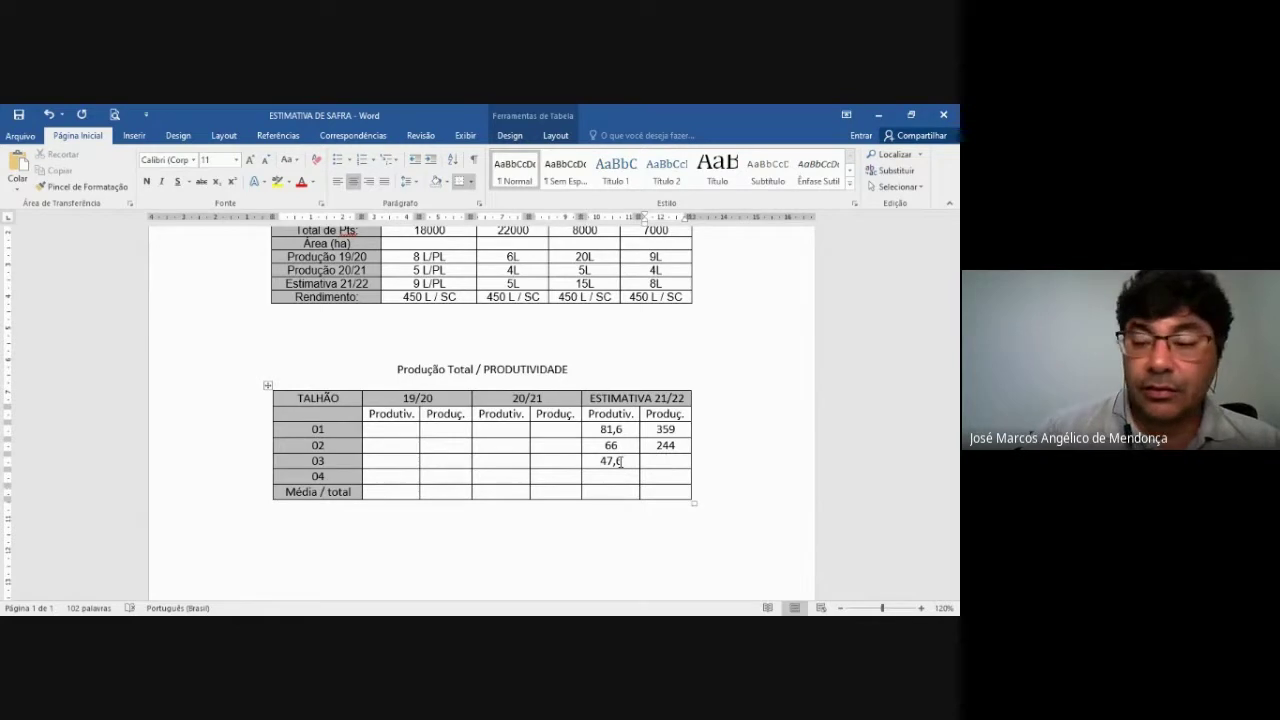
pyautogui.write('266')
# Enter talhão 04's ESTIMATIVA 21/22 figures: productivity 50 and production 120.
pyautogui.press('Down')
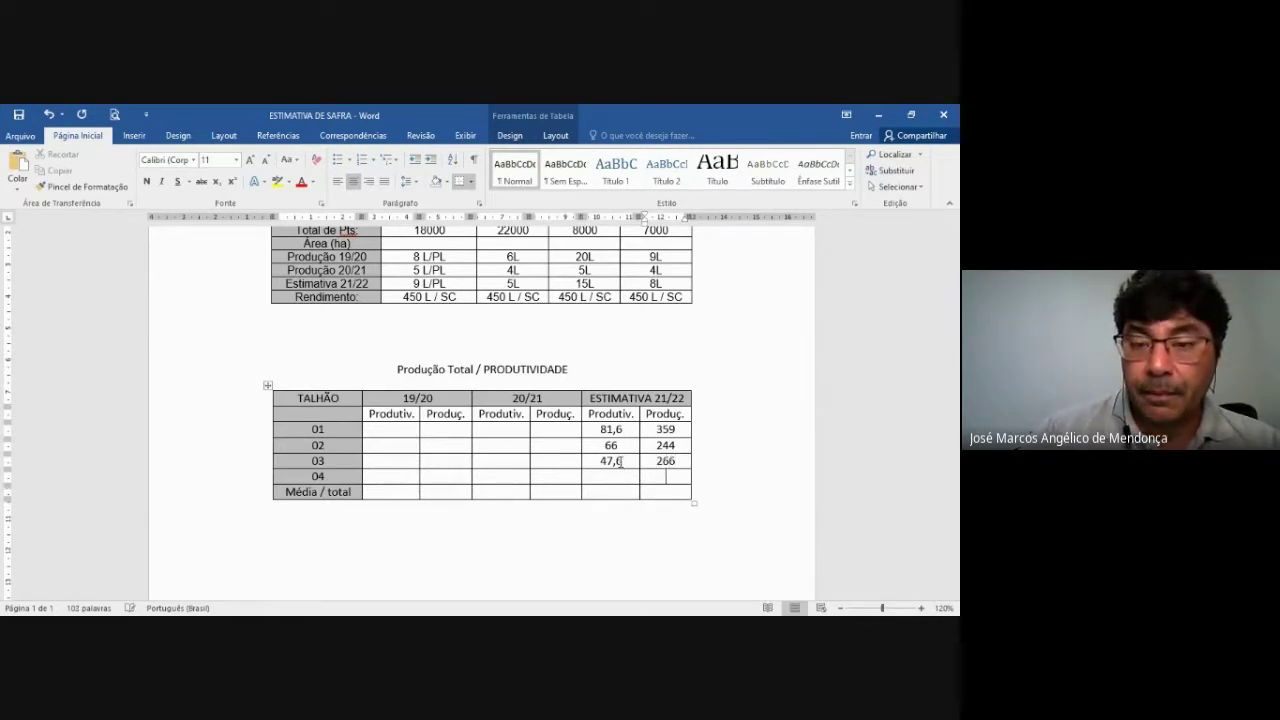
pyautogui.press('Left')
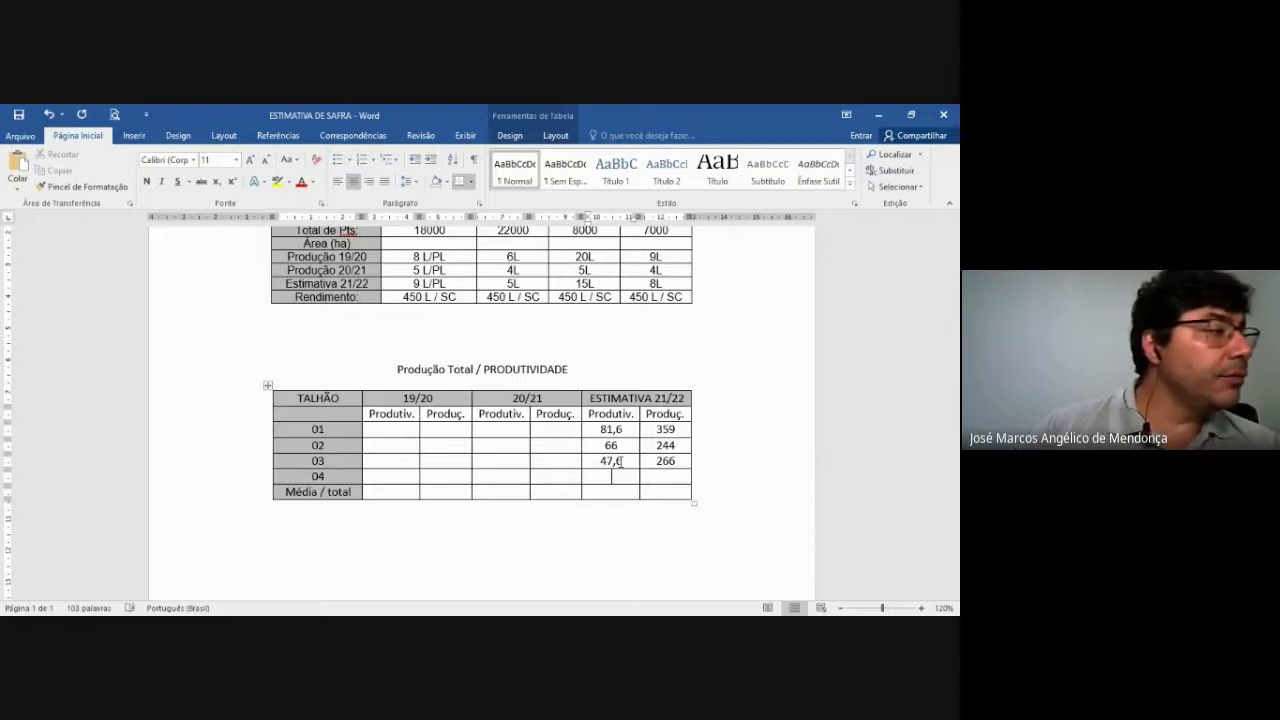
pyautogui.write('50')
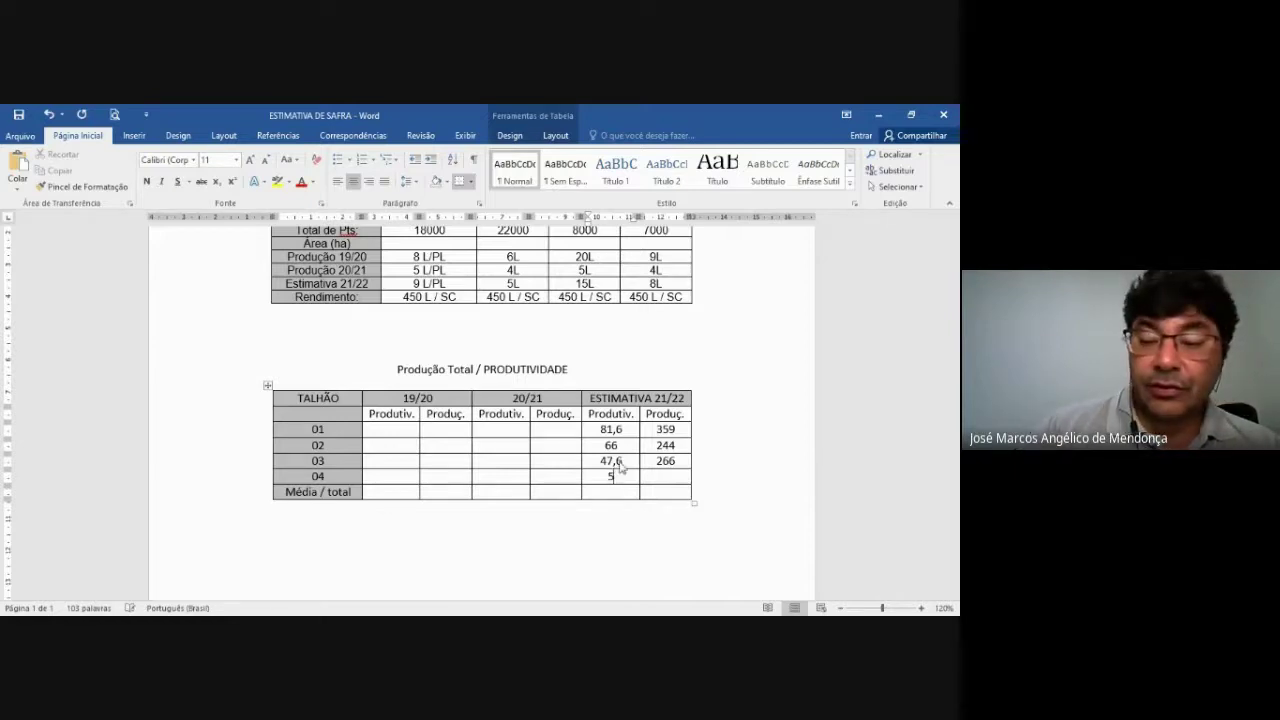
pyautogui.press('Right')
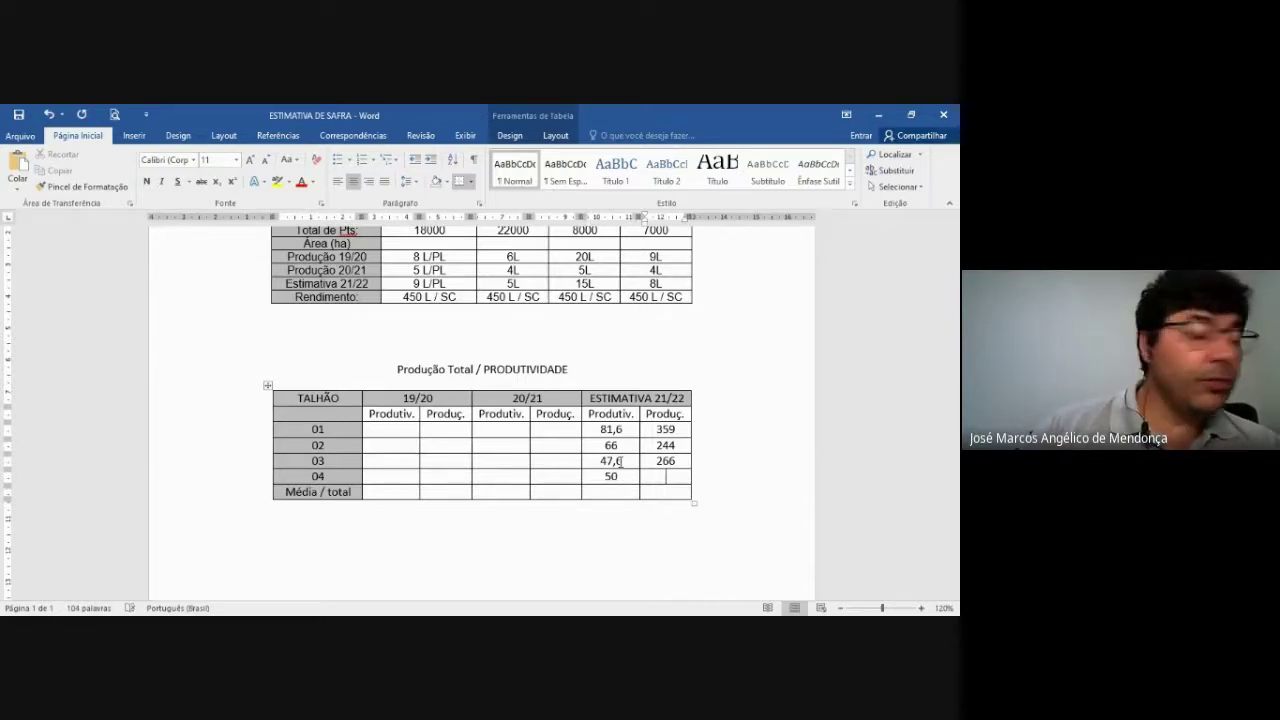
pyautogui.write('120')
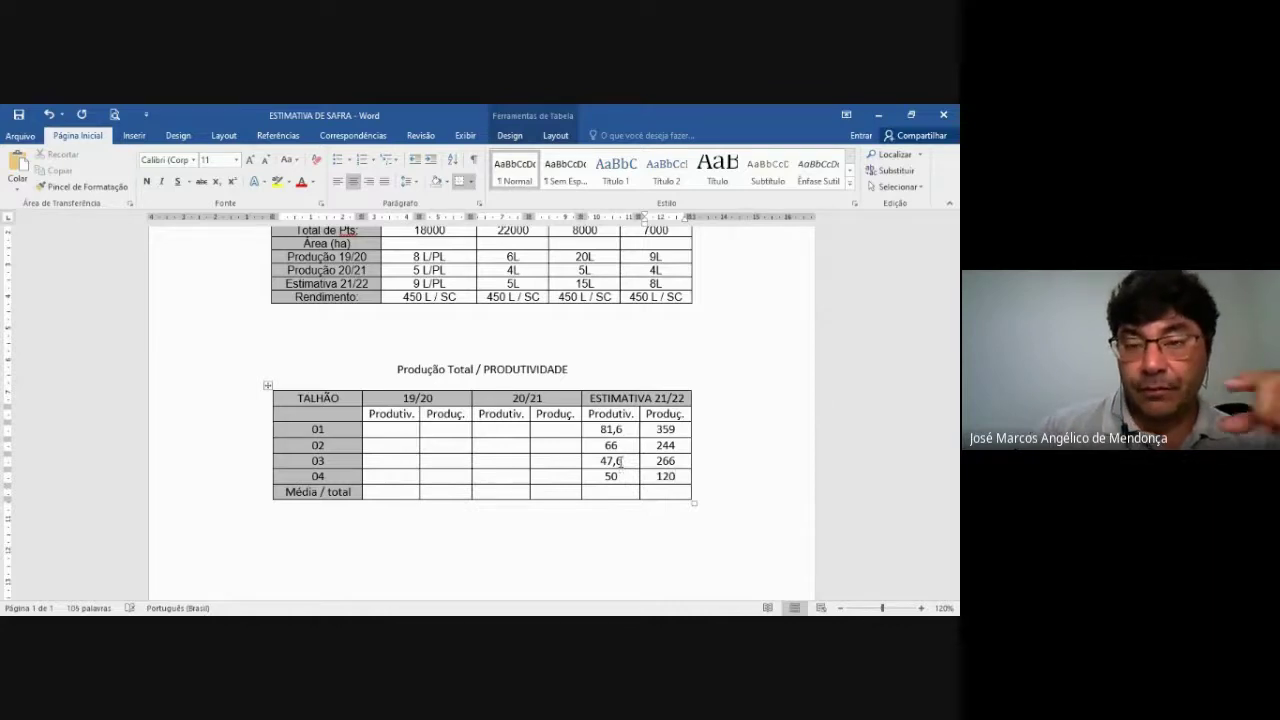
# Fill the Média / total row under ESTIMATIVA 21/22 with a total production of 989 and a mean productivity of 61,3.
pyautogui.press('Down')
pyautogui.press('Left')
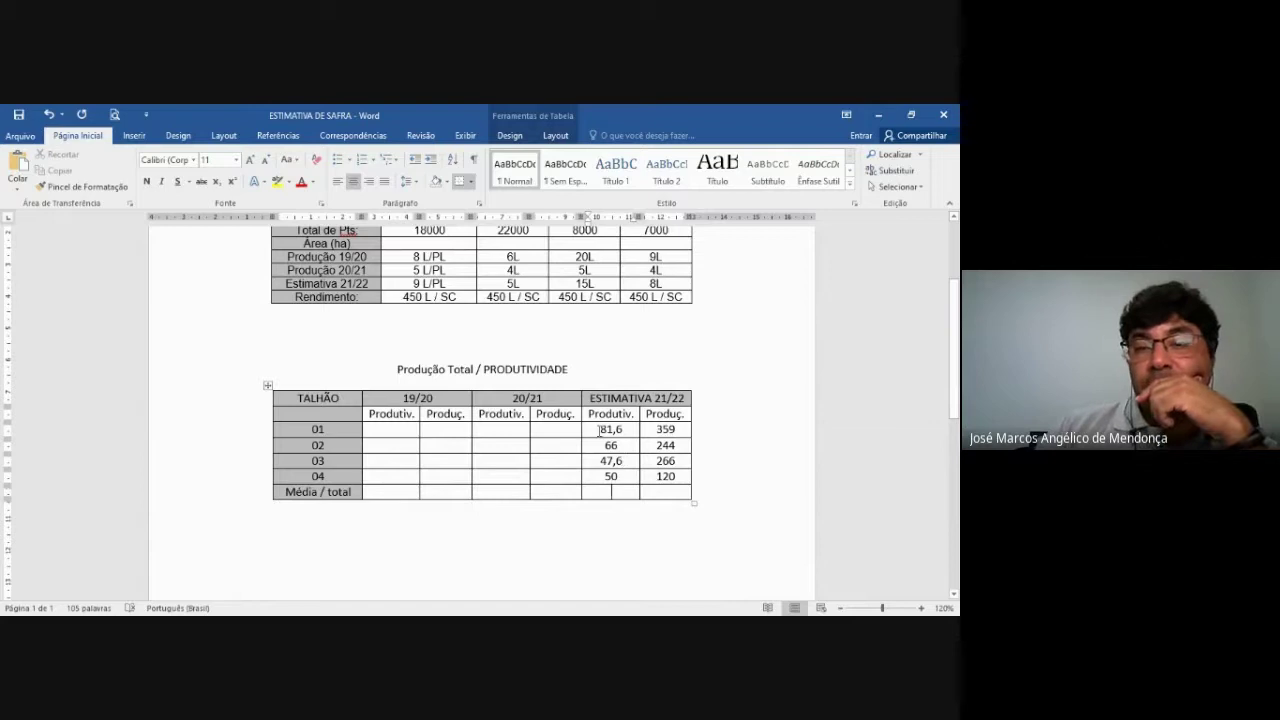
pyautogui.moveTo(599, 430); pyautogui.dragTo(607, 477)
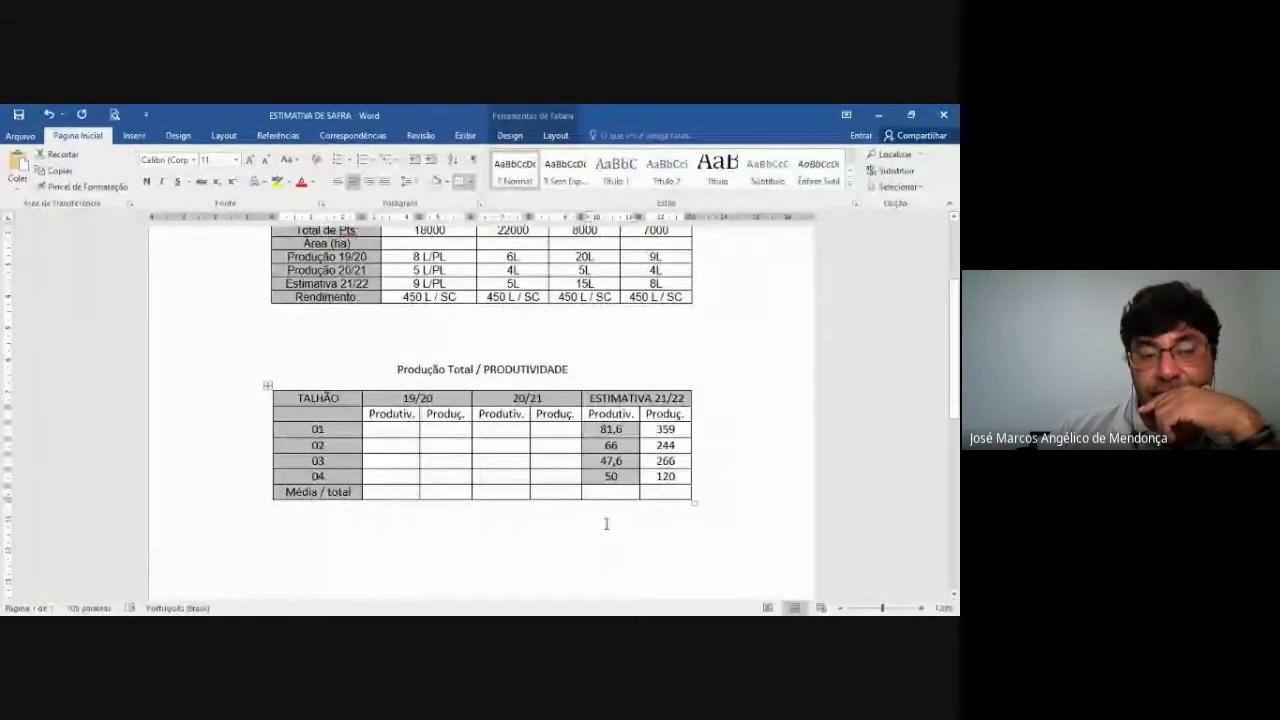
pyautogui.click(612, 497)
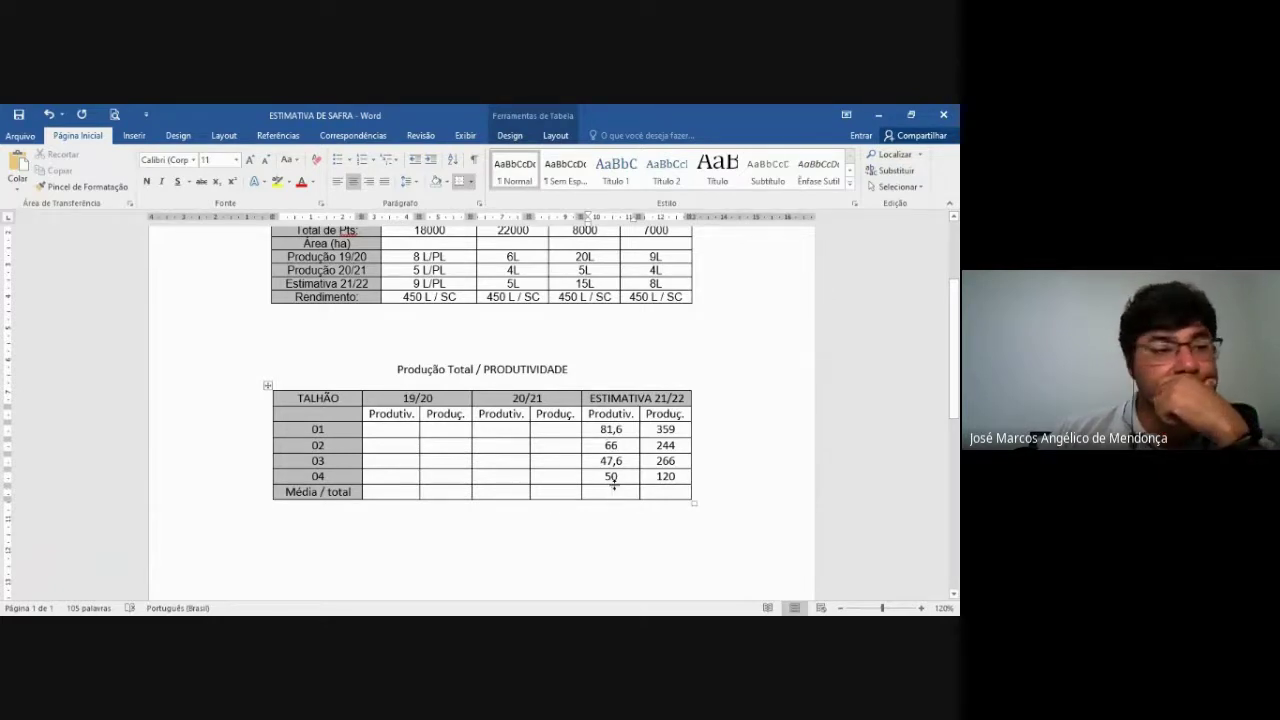
pyautogui.click(669, 492)
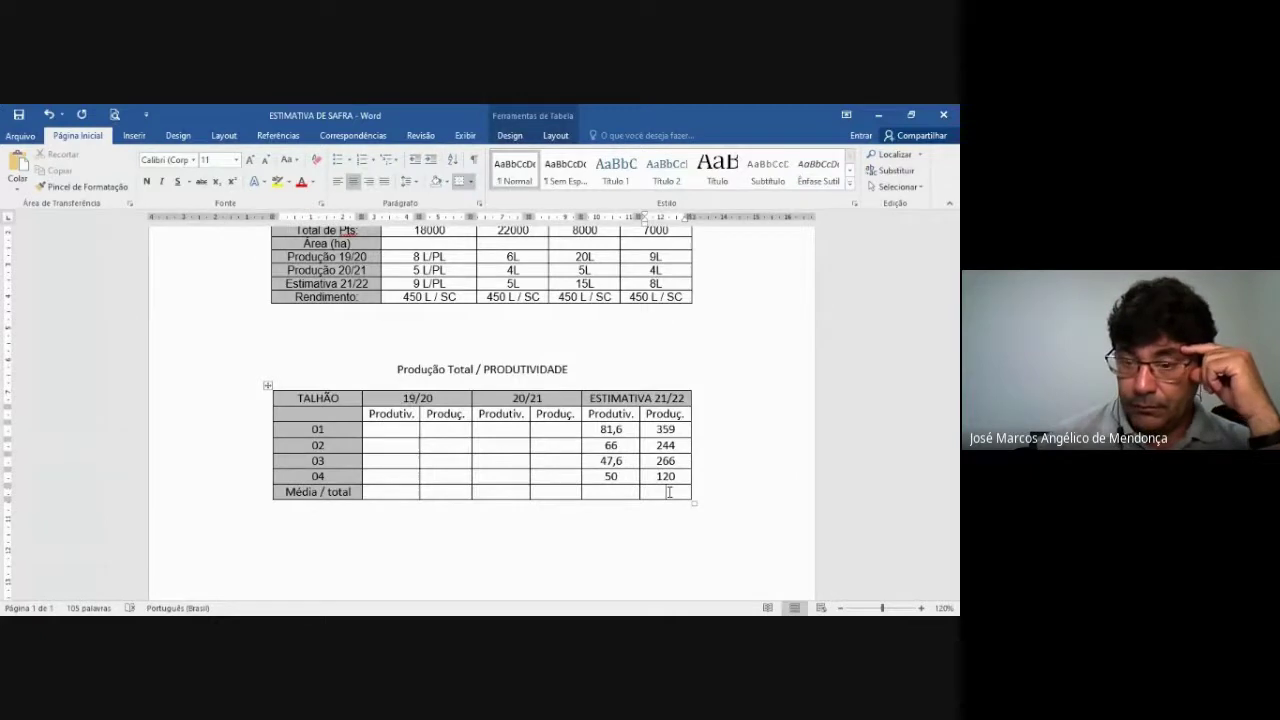
pyautogui.write('989')
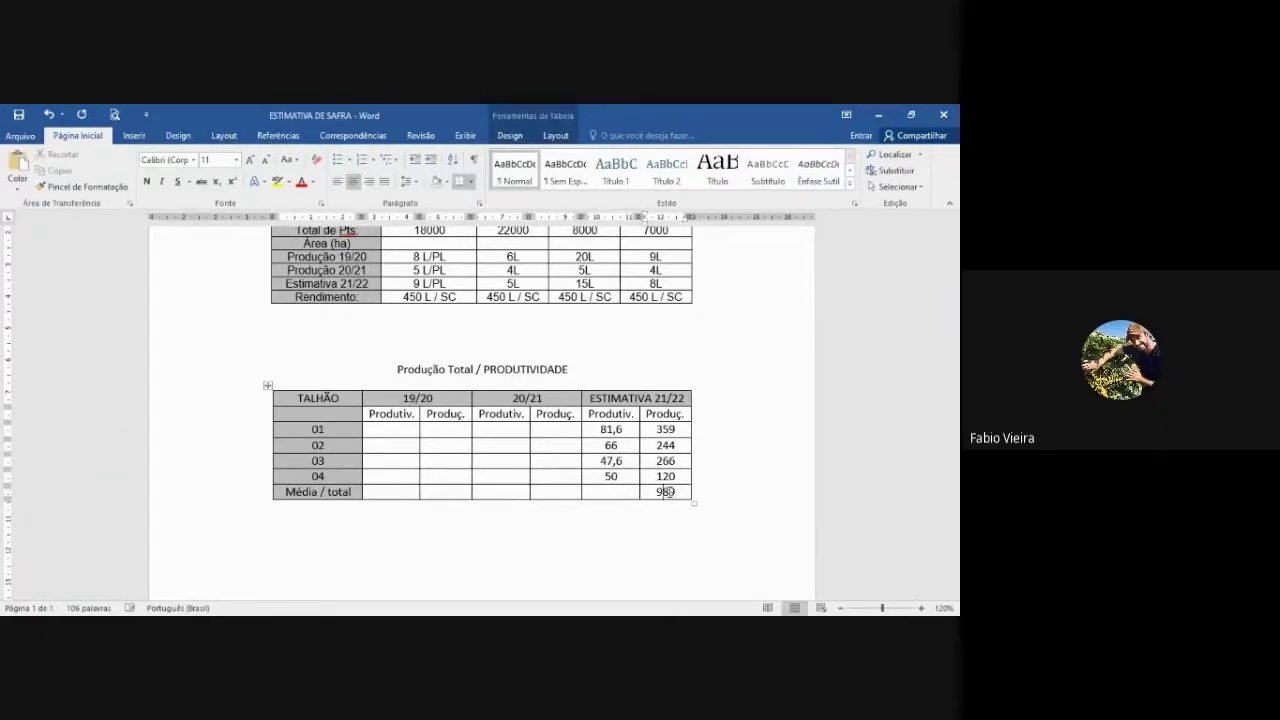
pyautogui.hotkey('shift', 'Tab')
pyautogui.write('61,3')
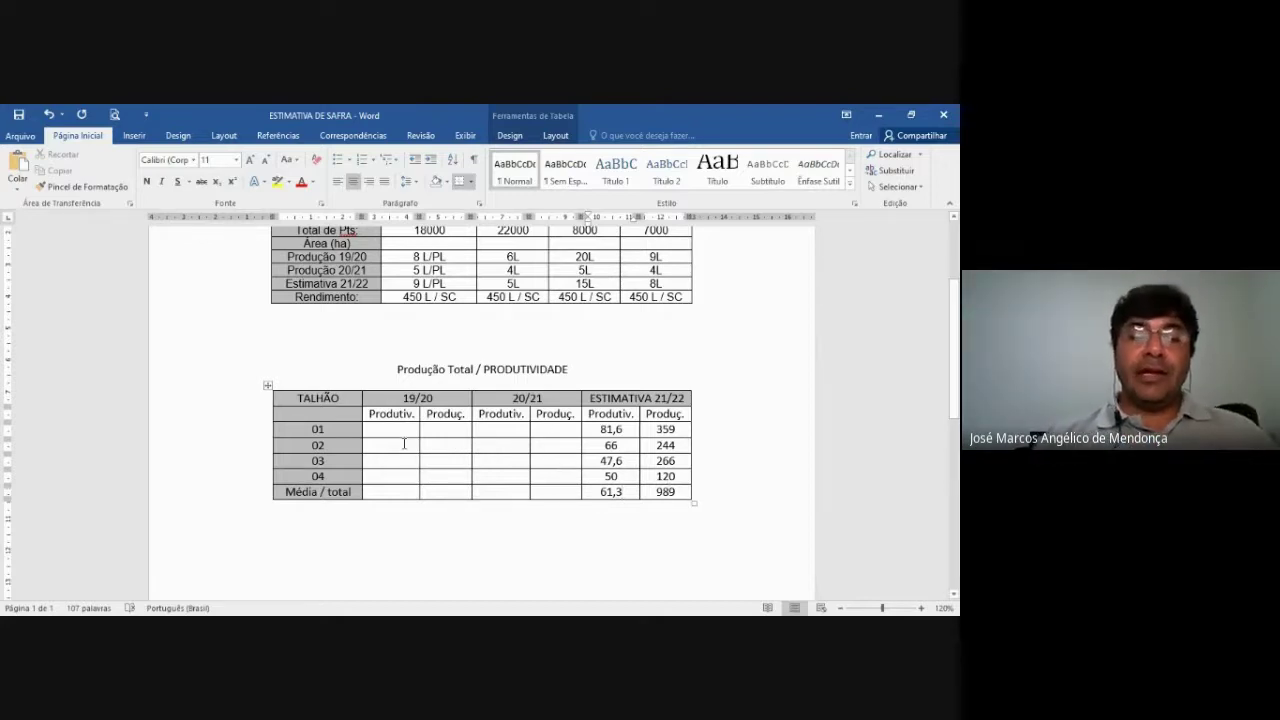
pyautogui.click(267, 385)
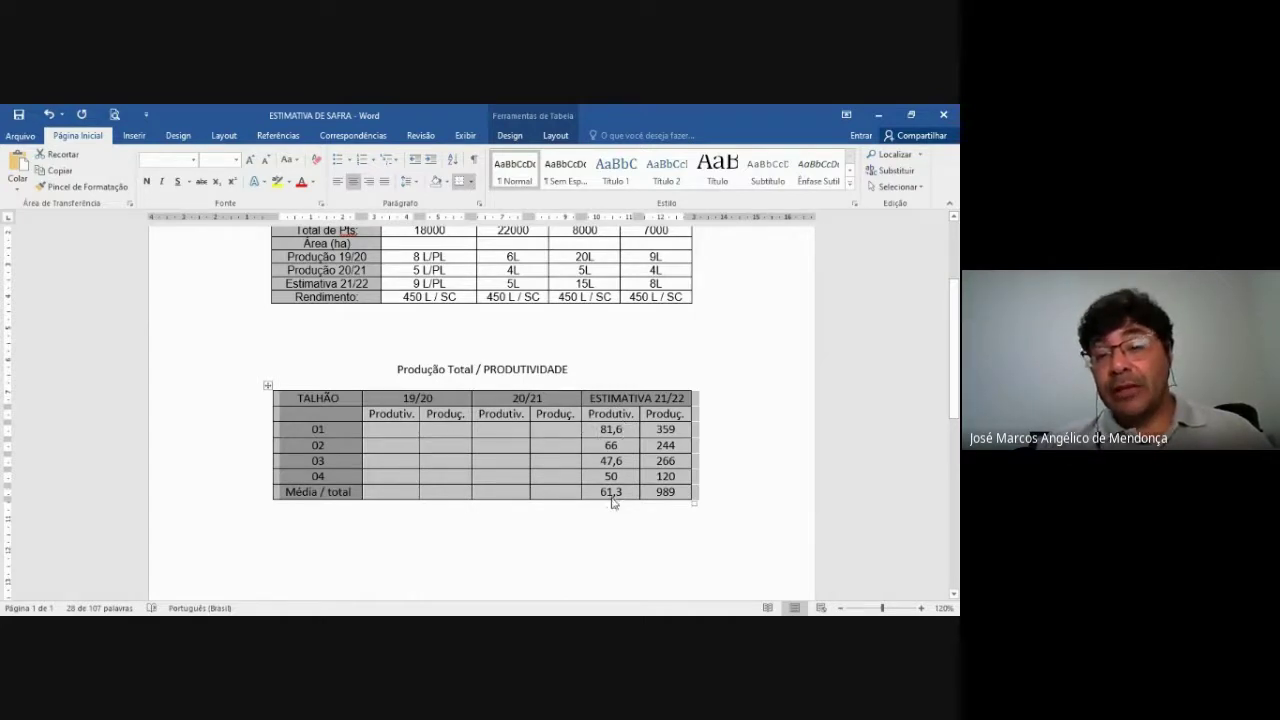
pyautogui.click(668, 505)
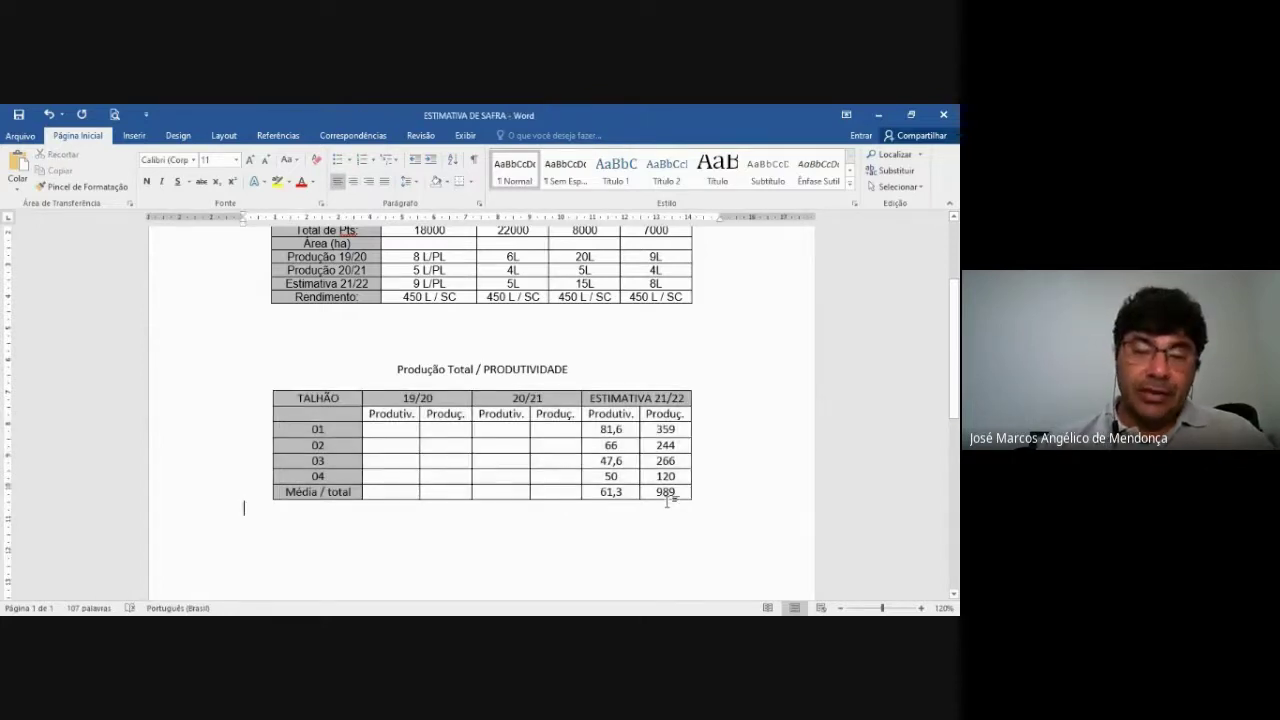
pyautogui.doubleClick(676, 492)
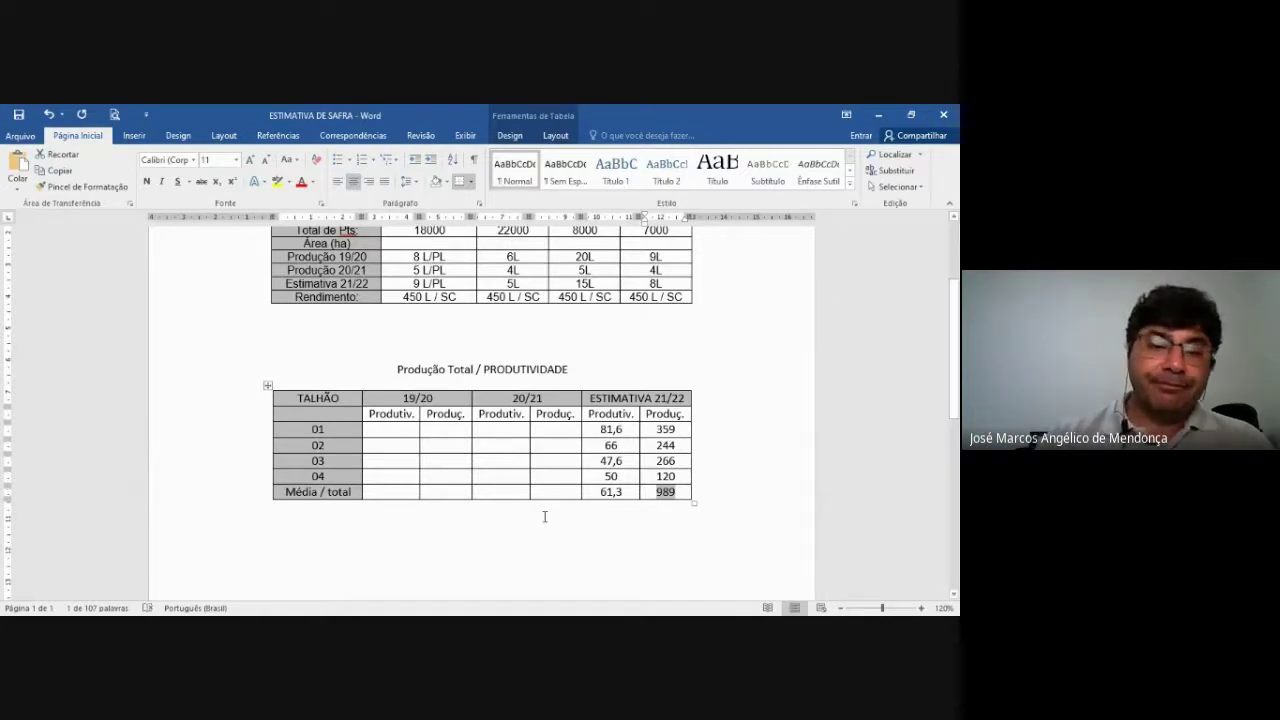
# Add a centred blank line below the Produção Total / PRODUTIVIDADE table.
pyautogui.scroll(-1, 541, 516)
pyautogui.click(442, 490)
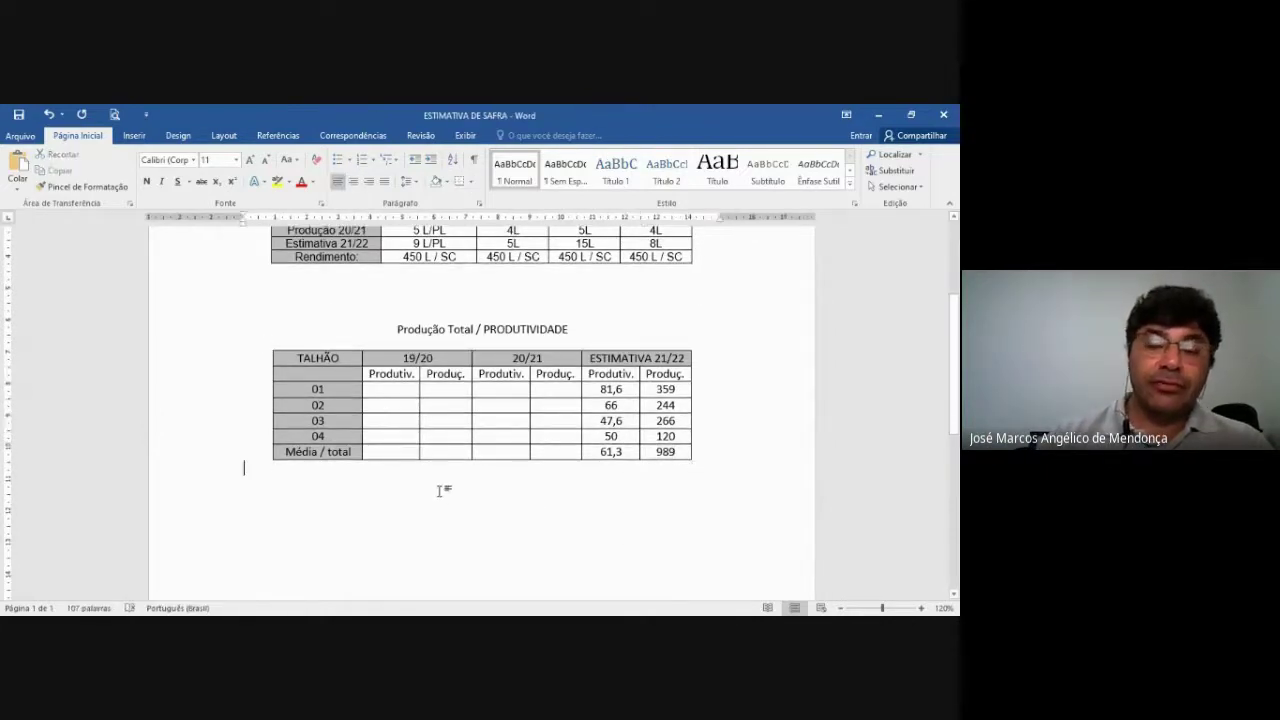
pyautogui.hotkey('ctrl', 'e')
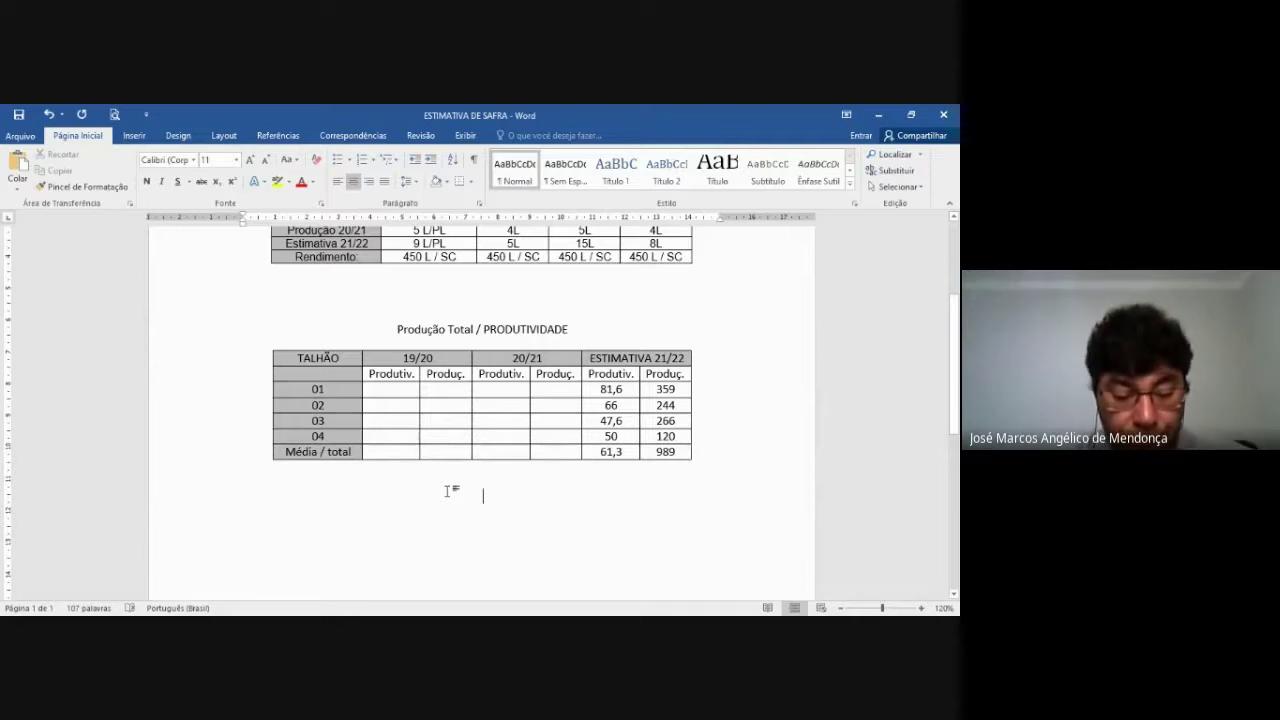
# Switch to a blank Paint canvas and handwrite the heading "Cédula do Produtor Rural (CPR)" along its upper edge.
pyautogui.click(878, 114)
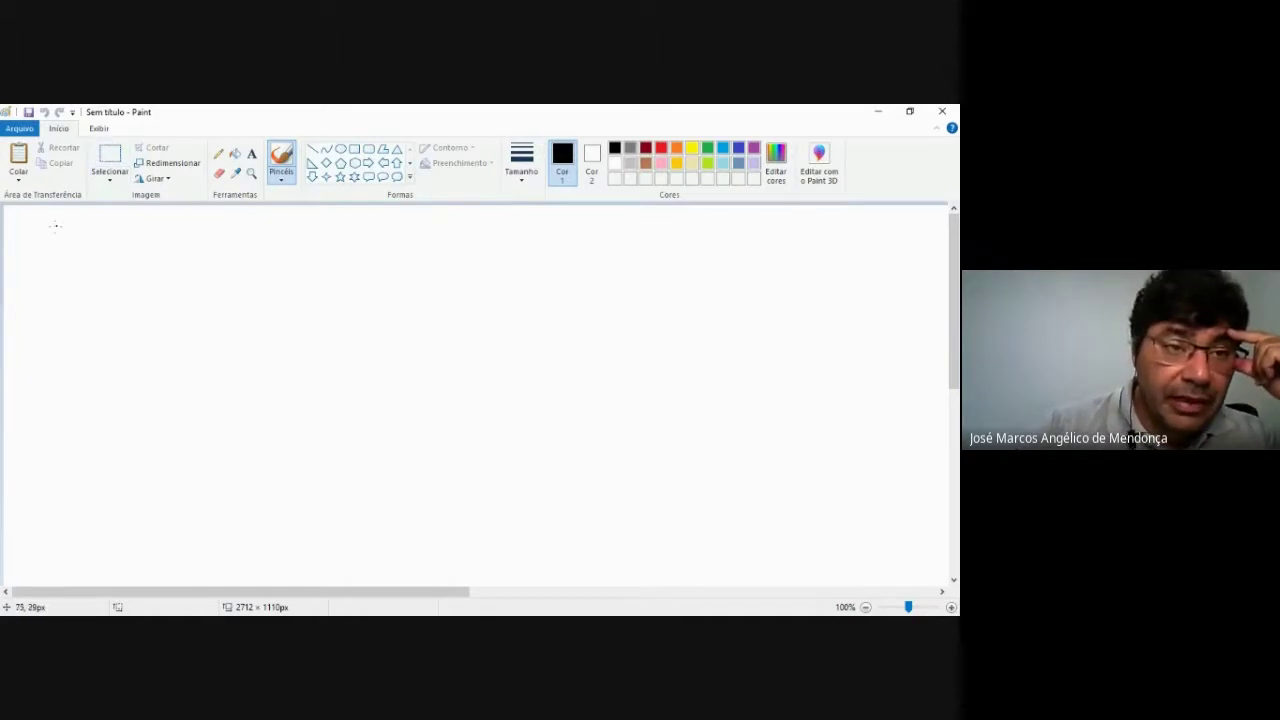
pyautogui.moveTo(43, 226)
pyautogui.mouseDown()
pyautogui.moveTo(44, 250)
pyautogui.moveTo(58, 250)
pyautogui.moveTo(66, 224)
pyautogui.moveTo(129, 246)
pyautogui.moveTo(186, 238)
pyautogui.moveTo(186, 252)
pyautogui.moveTo(192, 236)
pyautogui.moveTo(252, 248)
pyautogui.moveTo(278, 222)
pyautogui.moveTo(288, 250)
pyautogui.moveTo(316, 237)
pyautogui.moveTo(336, 250)
pyautogui.moveTo(461, 248)
pyautogui.mouseUp()
pyautogui.moveTo(460, 220)
pyautogui.mouseDown()
pyautogui.moveTo(462, 238)
pyautogui.moveTo(505, 252)
pyautogui.mouseUp()
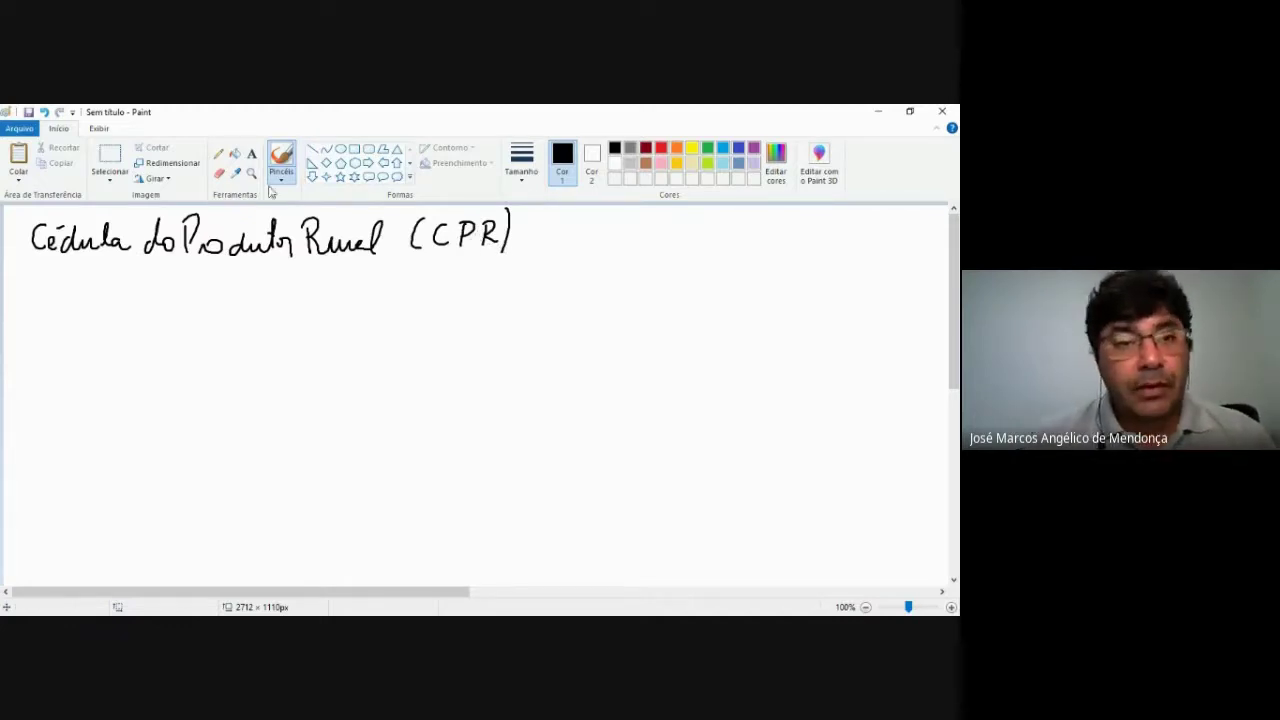
# Erase the opening parenthesis before CPR and redraw it with a calligraphy brush.
pyautogui.click(220, 174)
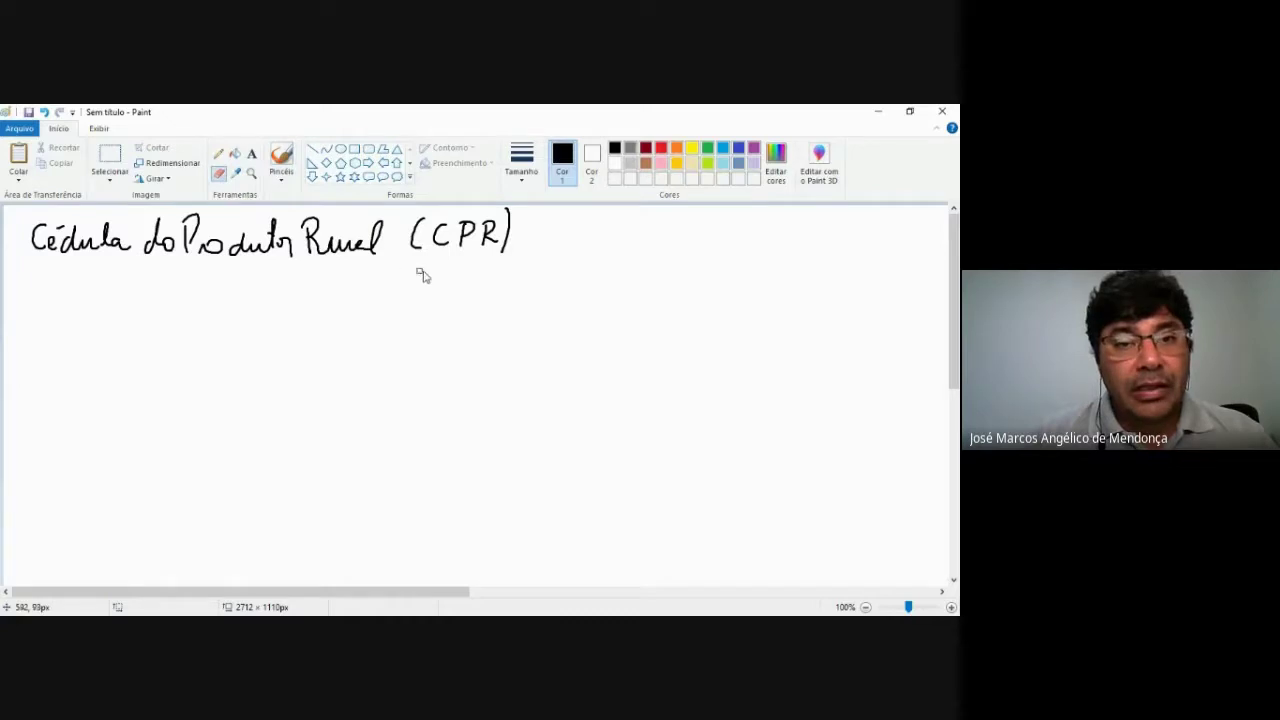
pyautogui.moveTo(416, 250)
pyautogui.mouseDown()
pyautogui.moveTo(423, 223)
pyautogui.moveTo(414, 241)
pyautogui.mouseUp()
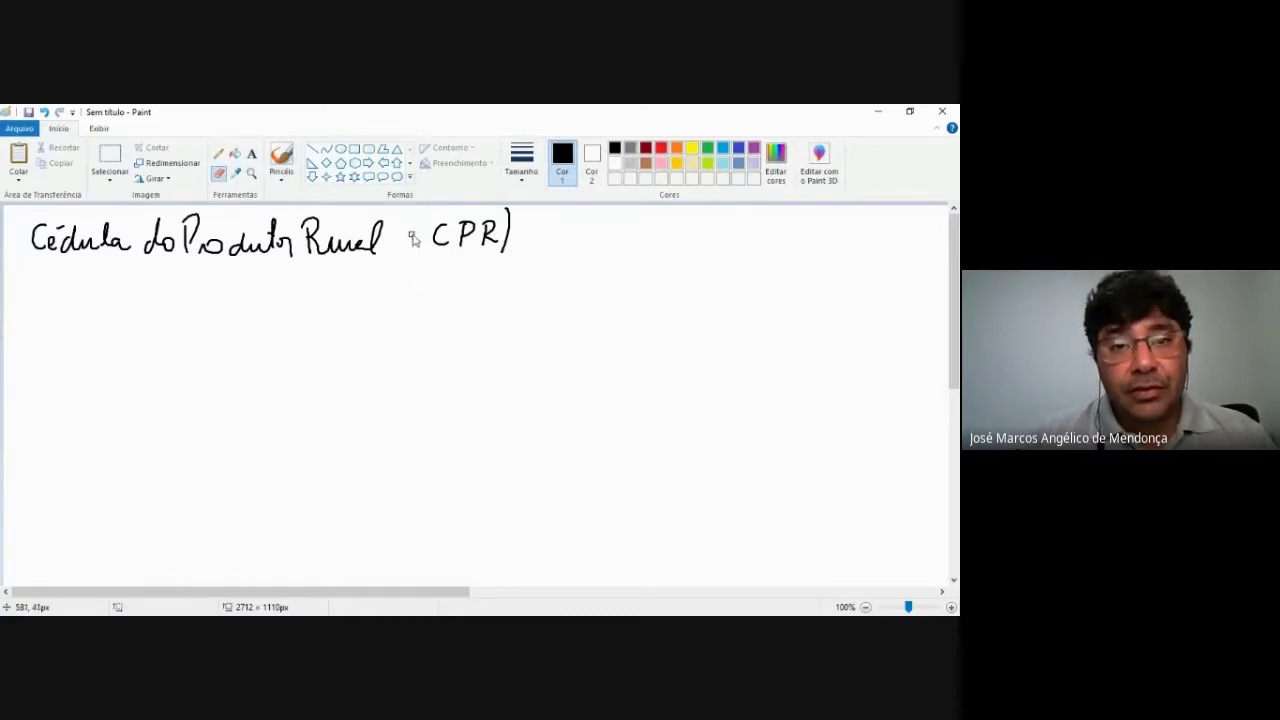
pyautogui.click(285, 176)
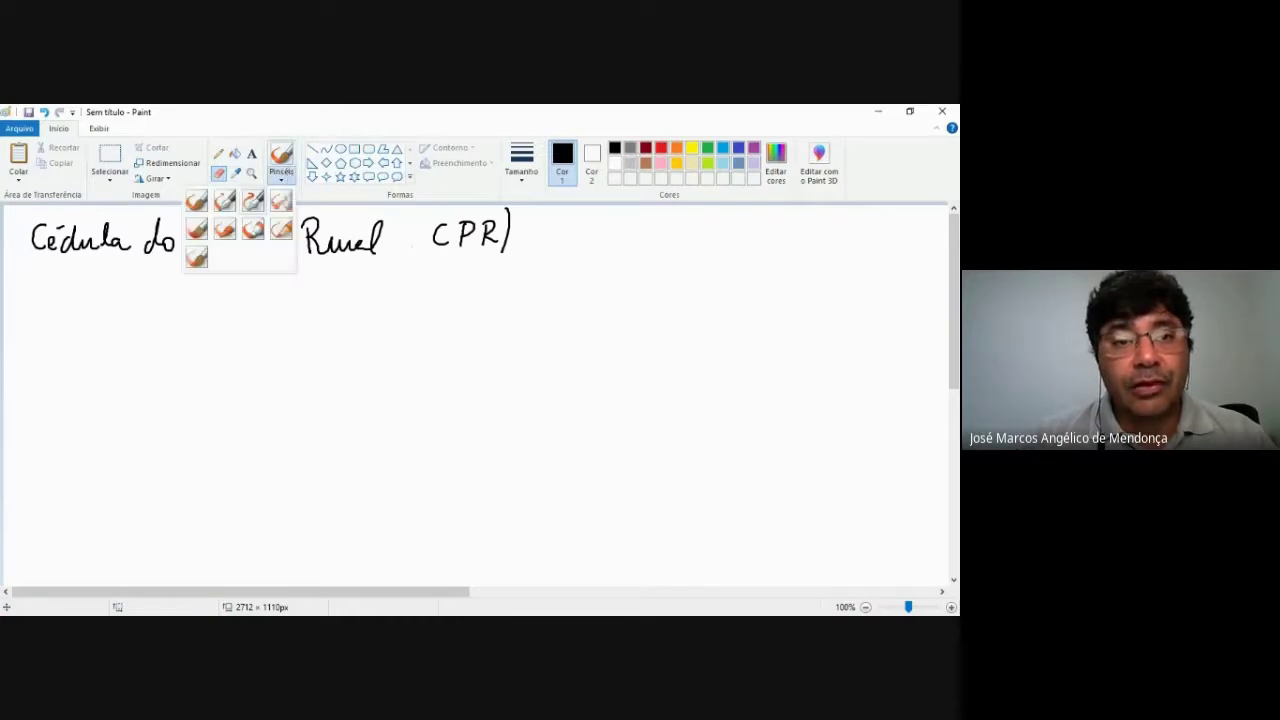
pyautogui.click(251, 201)
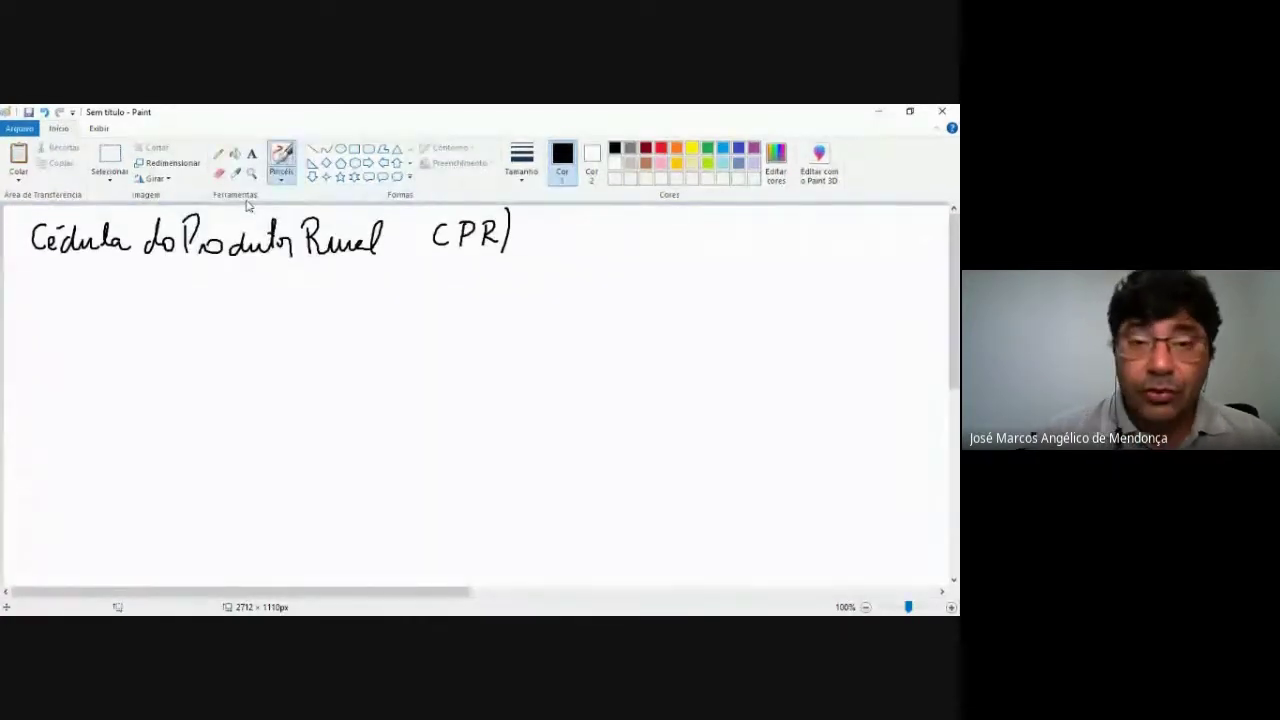
pyautogui.moveTo(430, 212); pyautogui.dragTo(418, 260)
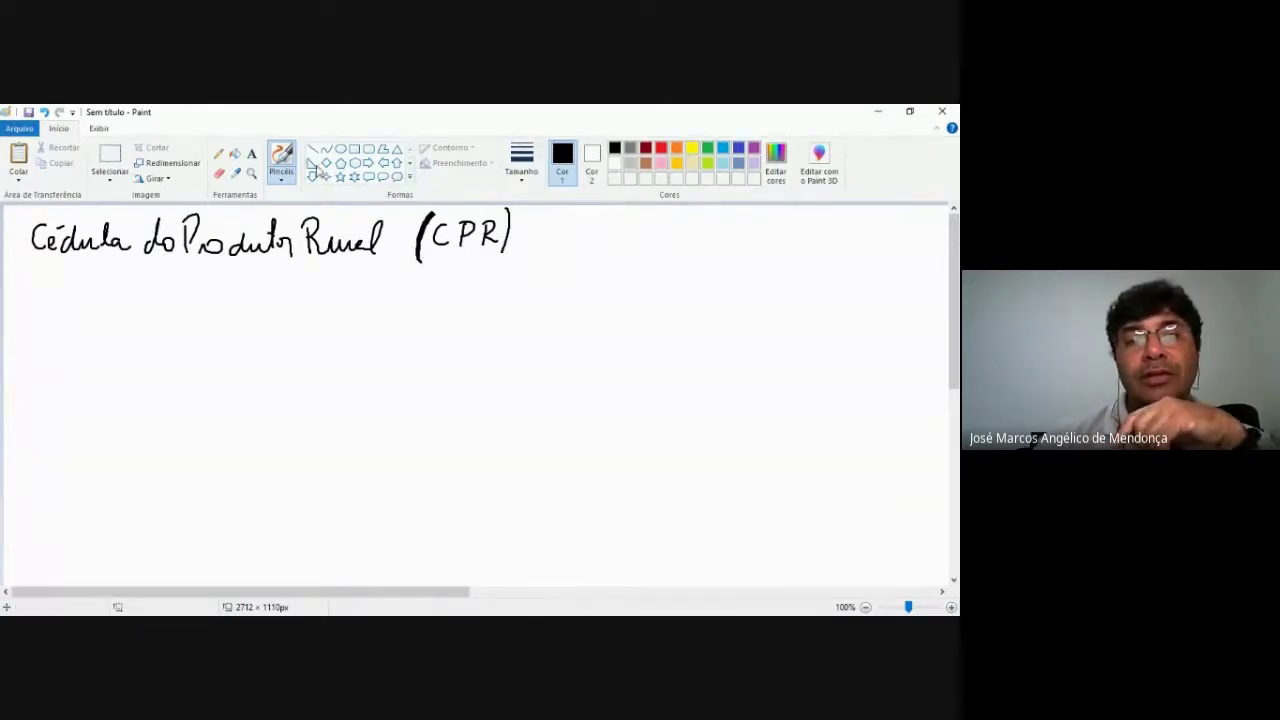
# Select the calligraphy brush again and open its stroke size options.
pyautogui.click(284, 175)
pyautogui.click(252, 201)
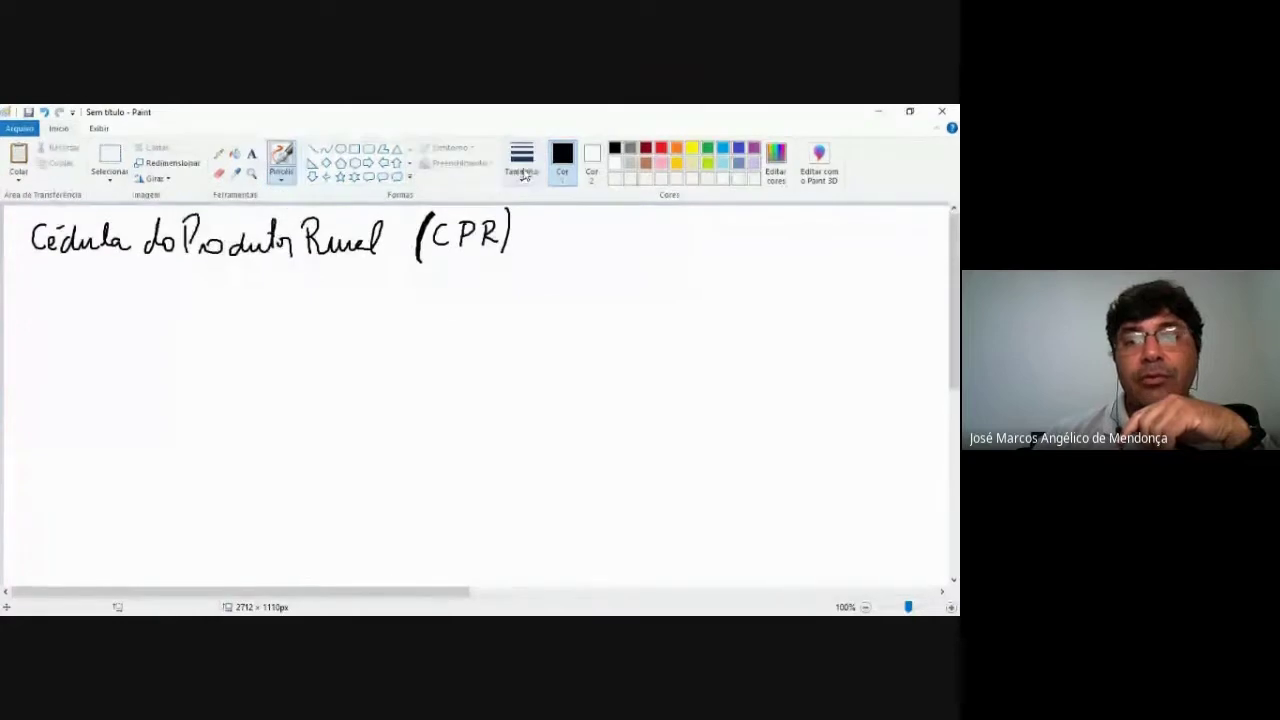
pyautogui.click(521, 160)
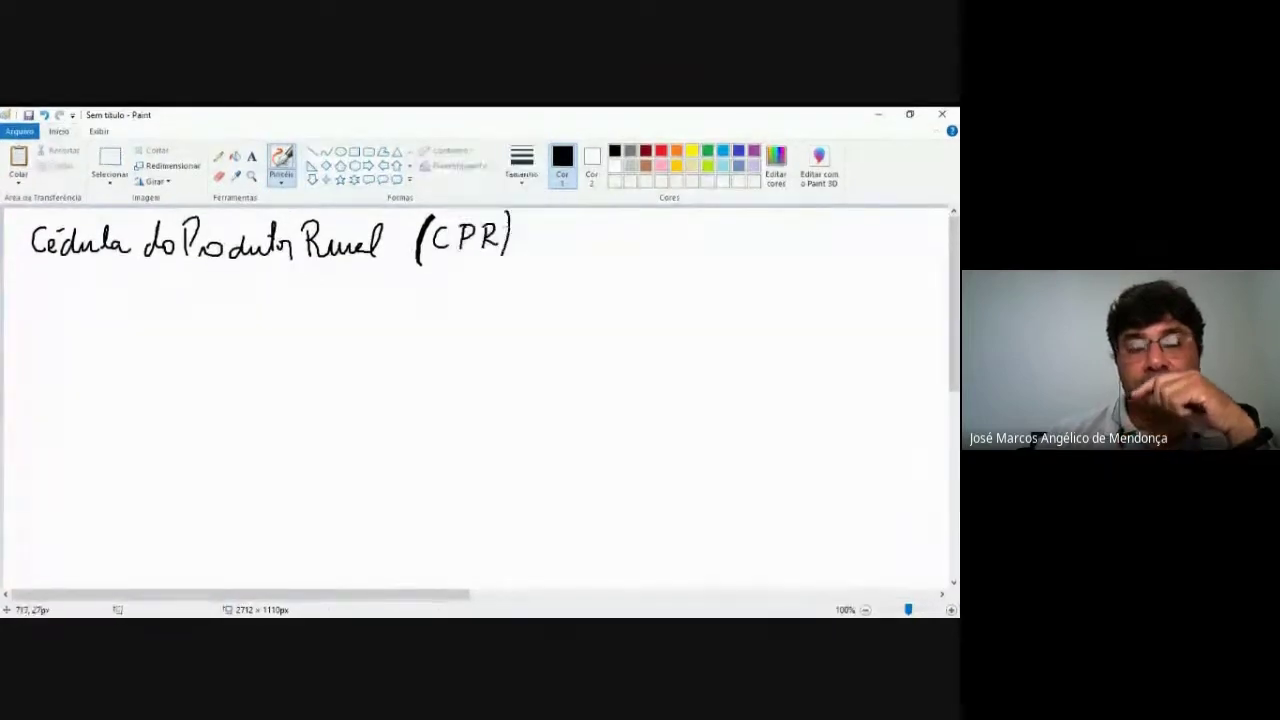